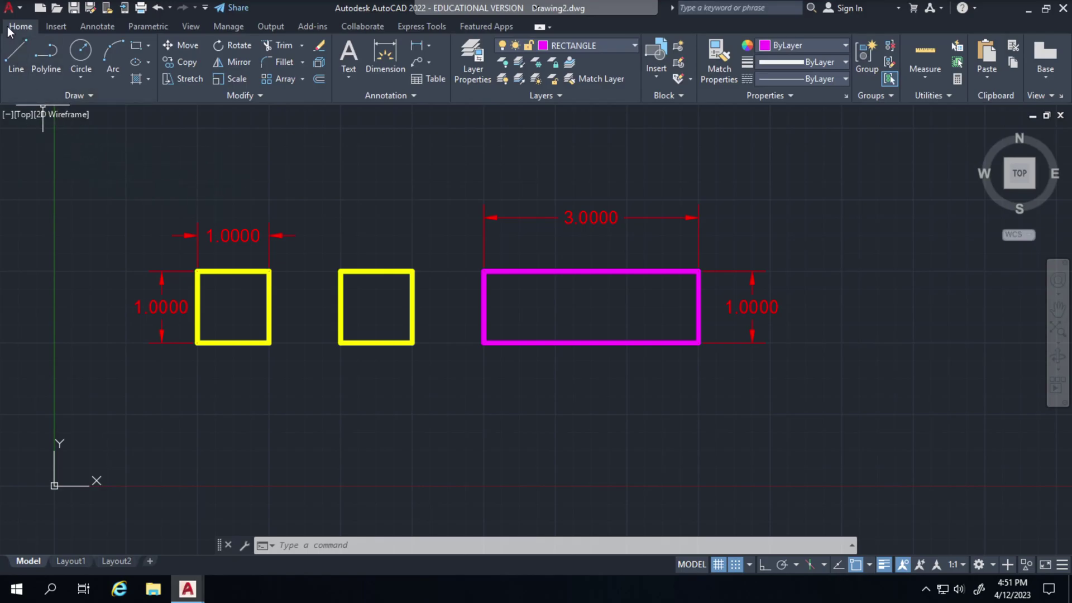
- Start a new blank drawing, Drawing3, from the acad template
{"action": "left_click", "coordinate": [15, 8]}
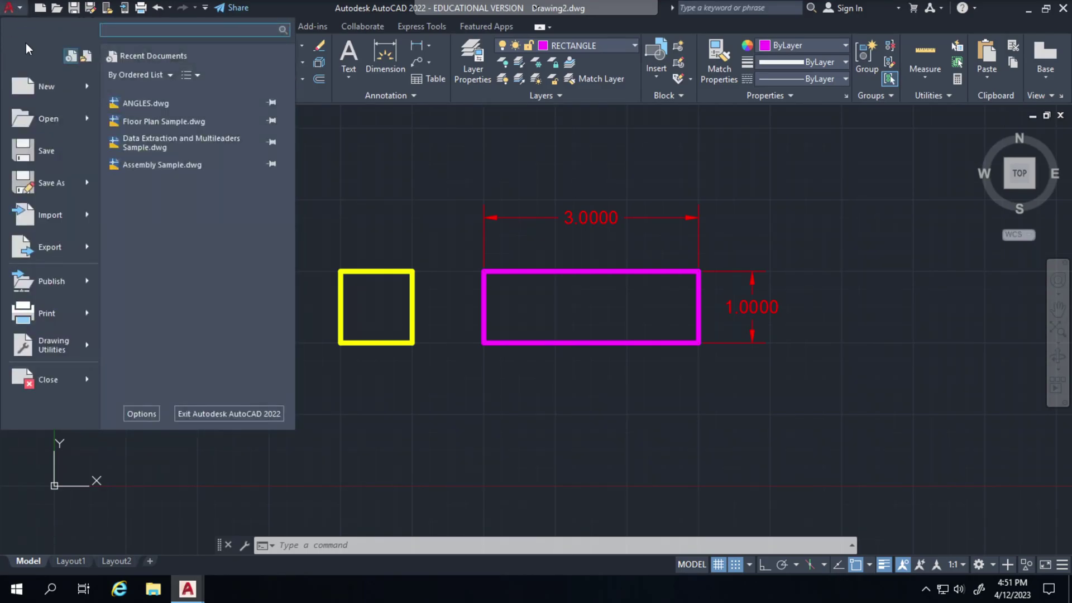
{"action": "key", "text": "Escape"}
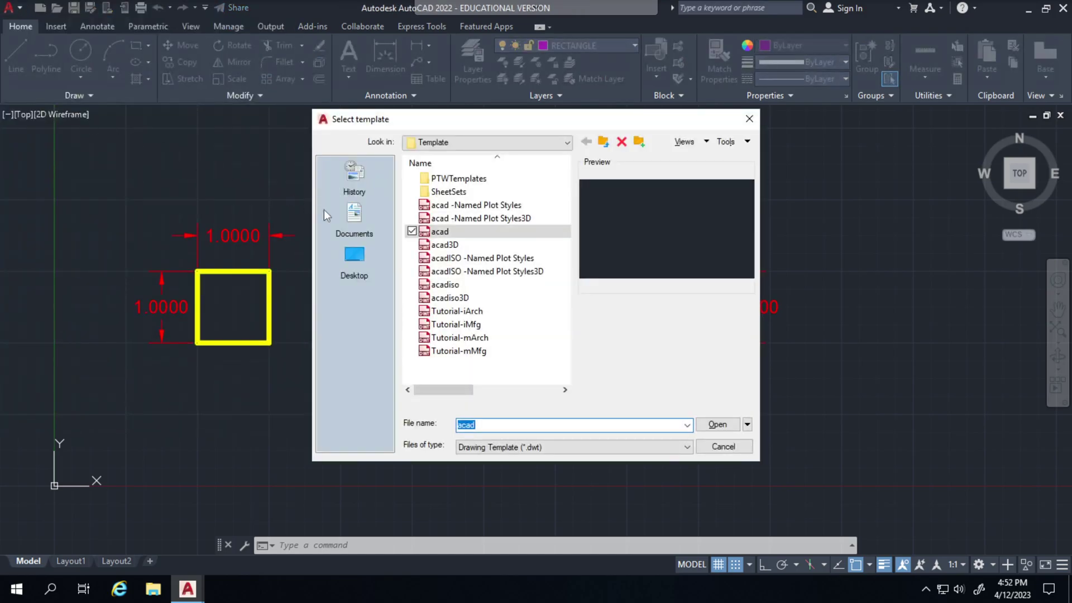
{"action": "left_click", "coordinate": [719, 426]}
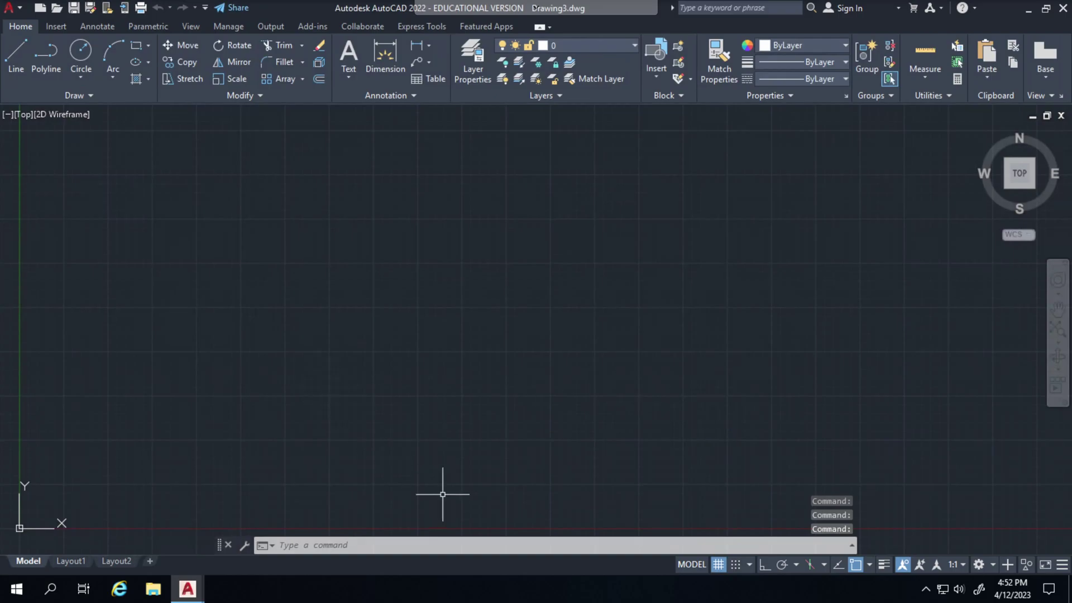
- Turn on grid snap and set the snap spacing to 0.25
{"action": "left_click", "coordinate": [735, 564]}
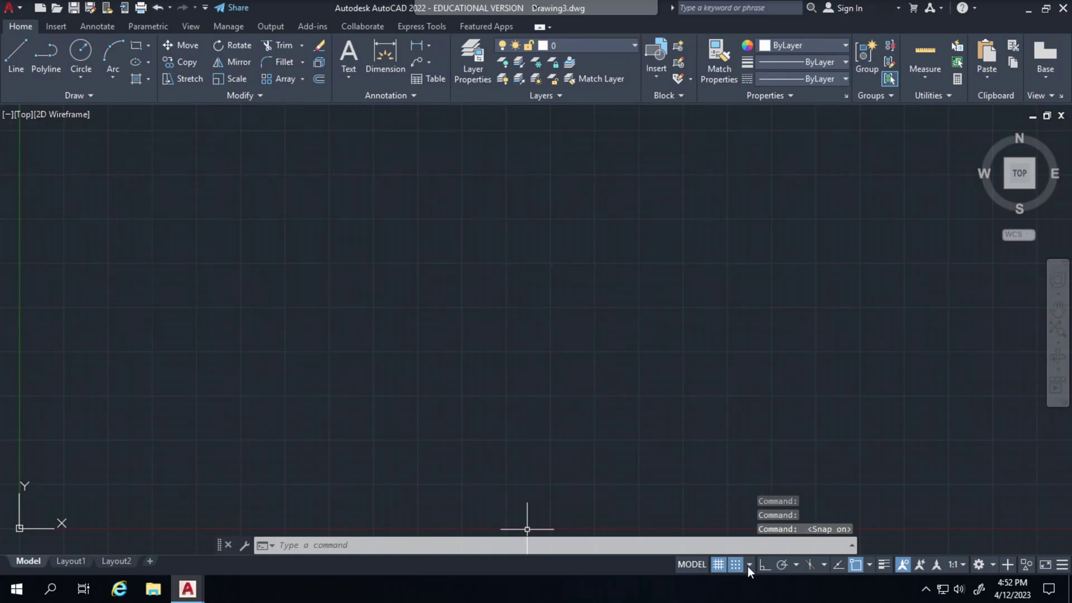
{"action": "left_click", "coordinate": [749, 565]}
{"action": "left_click", "coordinate": [714, 545]}
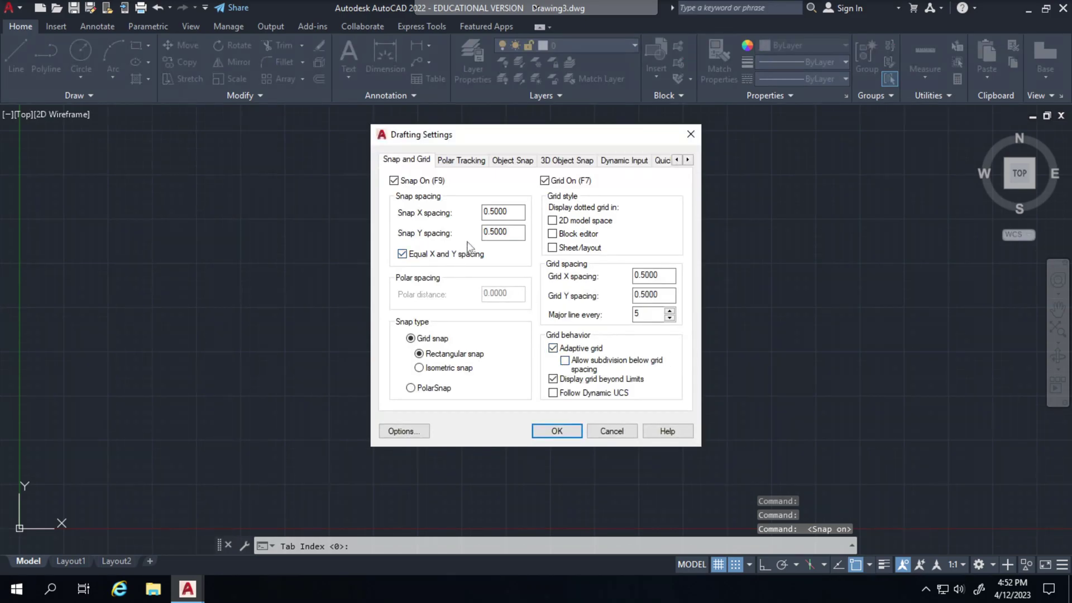
{"action": "left_click", "coordinate": [491, 211]}
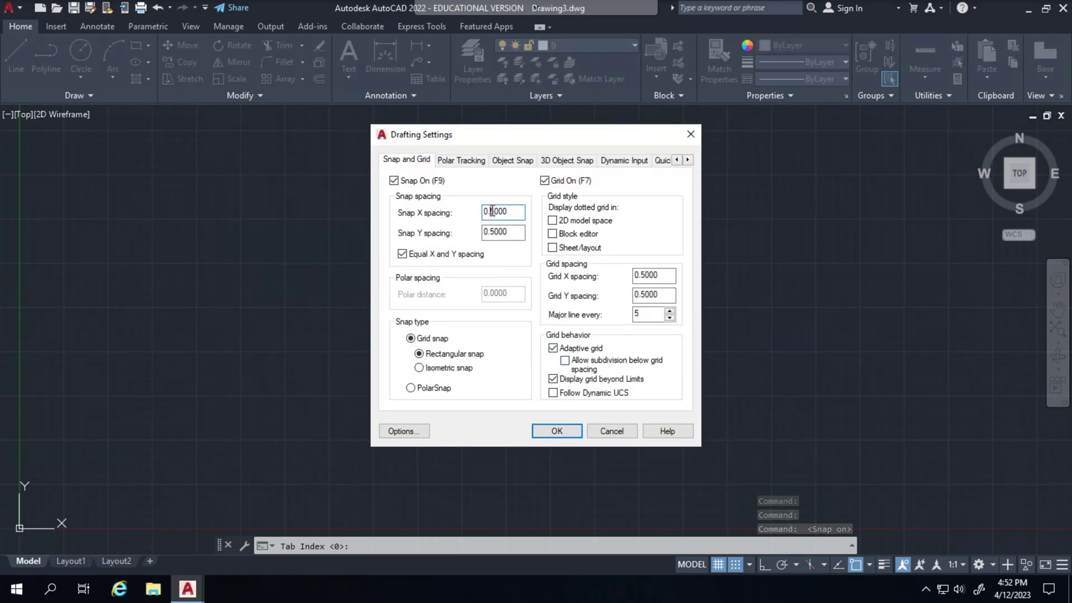
{"action": "type", "text": "2"}
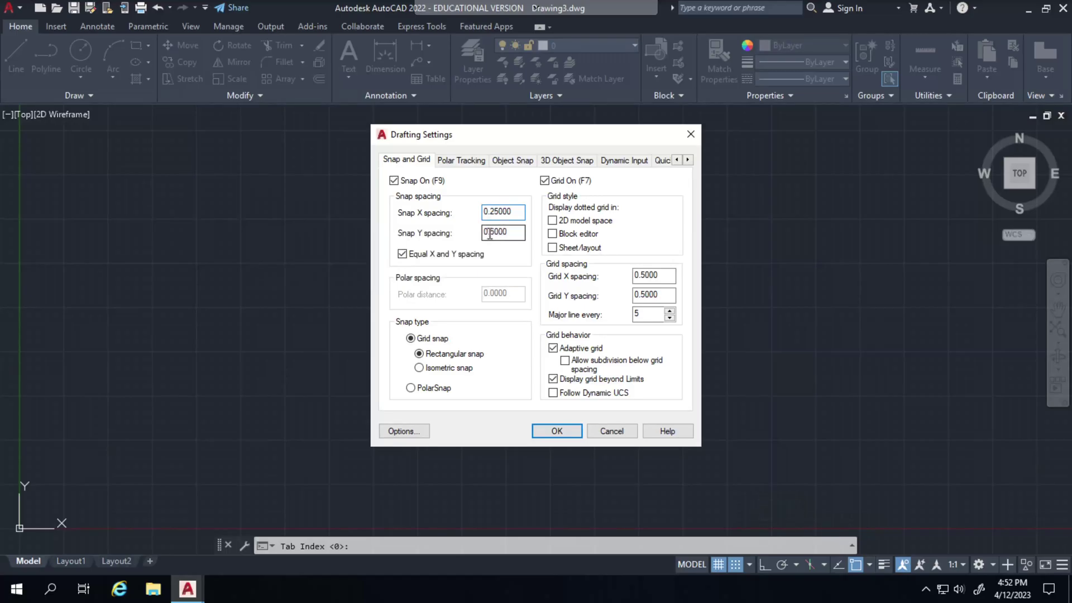
{"action": "left_click", "coordinate": [490, 233]}
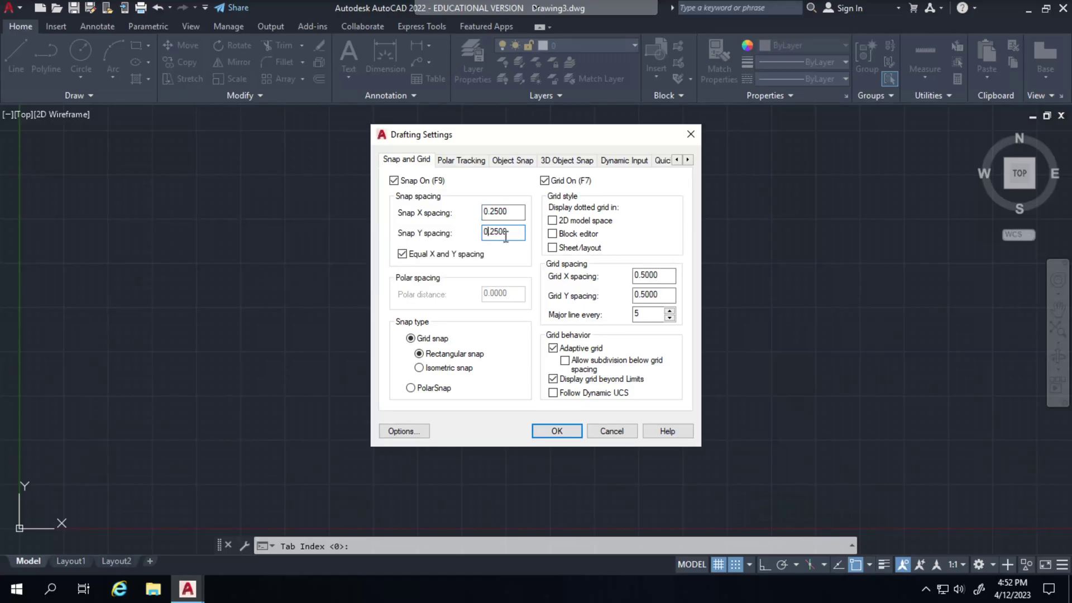
- Set grid spacing to 0.25 with major lines every 4 and adaptive grid off
{"action": "left_click", "coordinate": [642, 275]}
{"action": "type", "text": "2"}
{"action": "left_click", "coordinate": [635, 294]}
{"action": "left_click", "coordinate": [670, 318]}
{"action": "left_click", "coordinate": [552, 349]}
{"action": "left_click", "coordinate": [553, 349]}
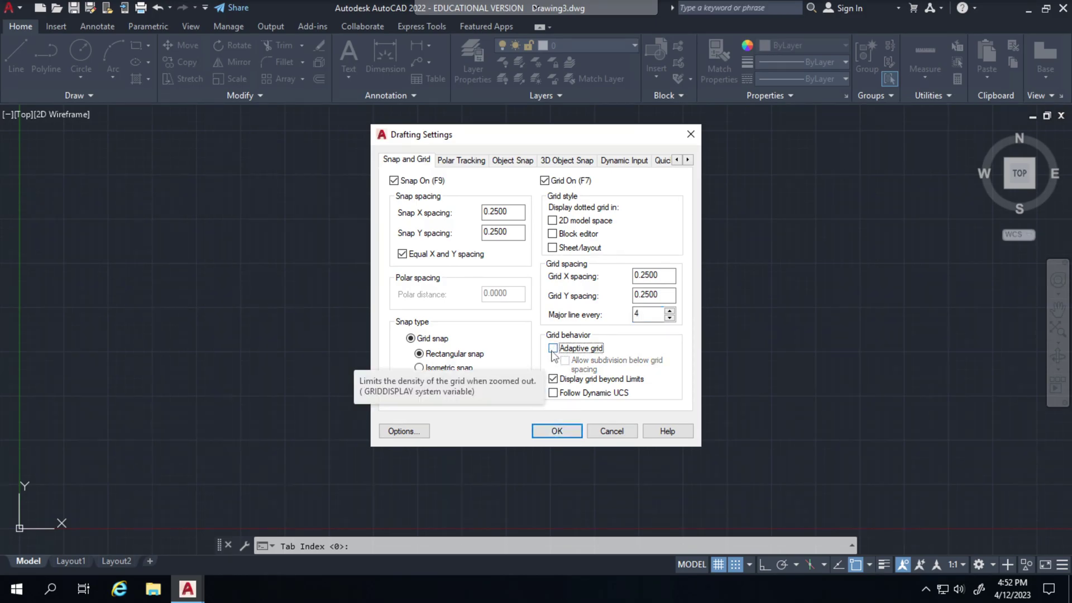
{"action": "left_click", "coordinate": [557, 433]}
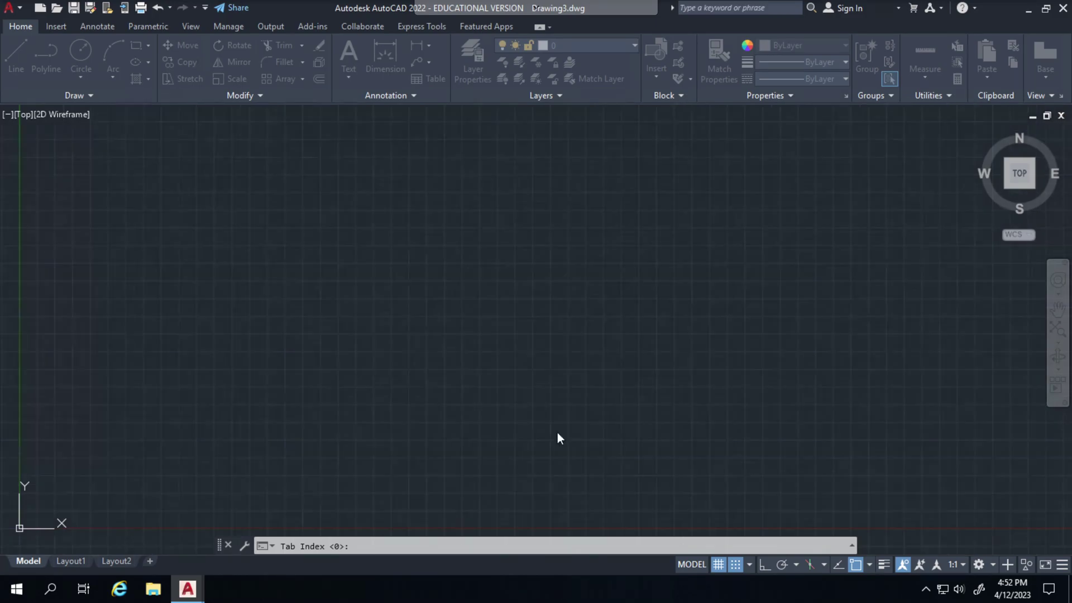
- With Ortho on, draw a vertical and a horizontal construction line crossing near the lower-left origin
{"action": "middle_click_drag", "start_coordinate": [231, 410], "coordinate": [407, 311]}
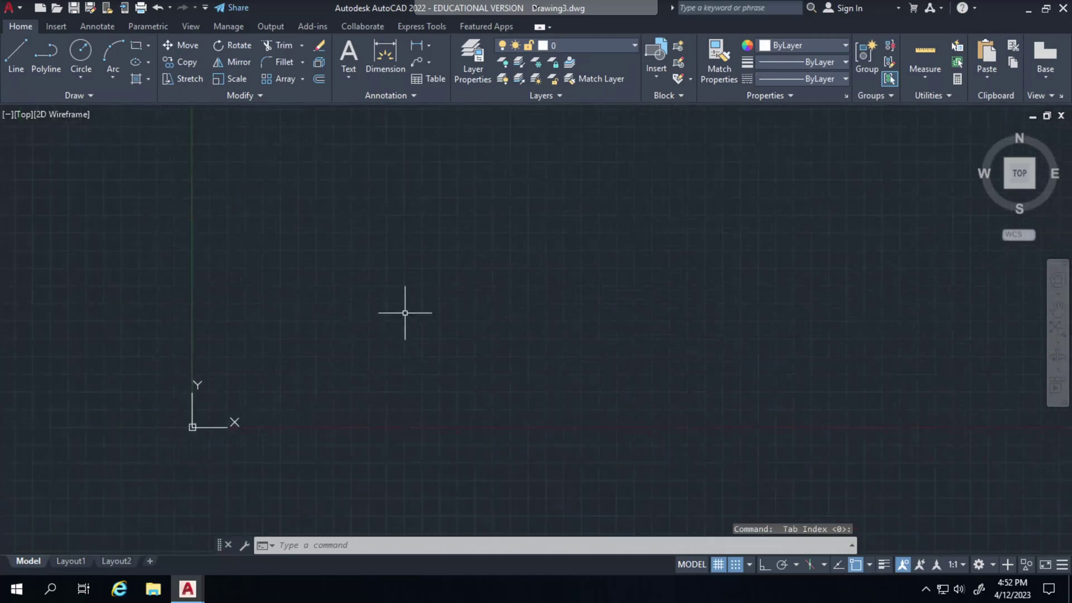
{"action": "scroll", "coordinate": [371, 342], "scroll_direction": "up", "scroll_amount": 2}
{"action": "scroll", "coordinate": [280, 374], "scroll_direction": "down", "scroll_amount": 1}
{"action": "middle_click_drag", "start_coordinate": [280, 373], "coordinate": [442, 242]}
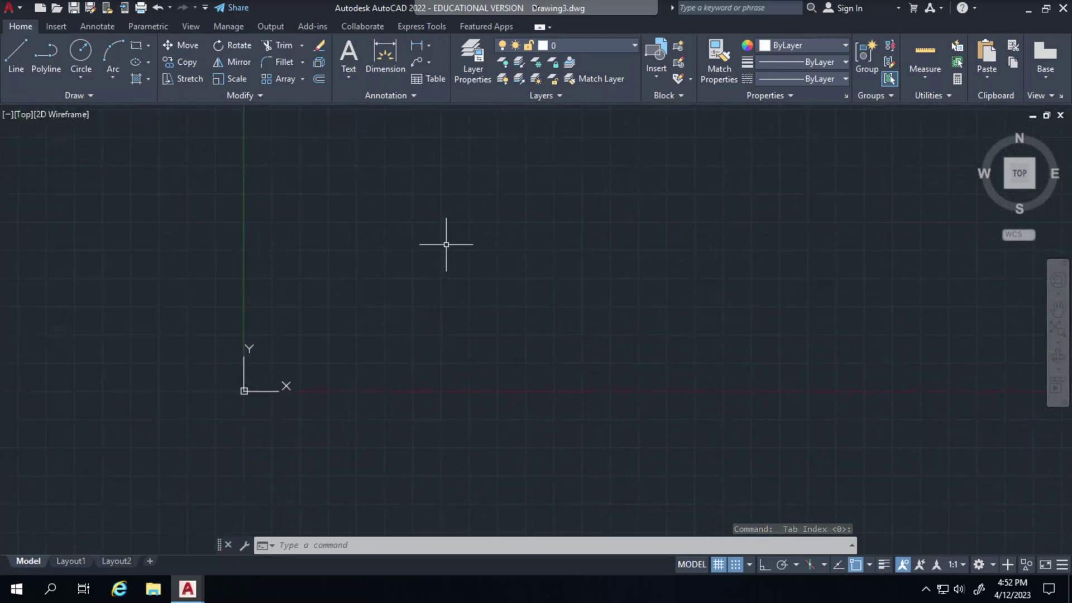
{"action": "scroll", "coordinate": [434, 246], "scroll_direction": "up", "scroll_amount": 3}
{"action": "mouse_move", "coordinate": [327, 324]}
{"action": "middle_mouse_down"}
{"action": "mouse_move", "coordinate": [409, 268]}
{"action": "mouse_move", "coordinate": [471, 249]}
{"action": "middle_mouse_up"}
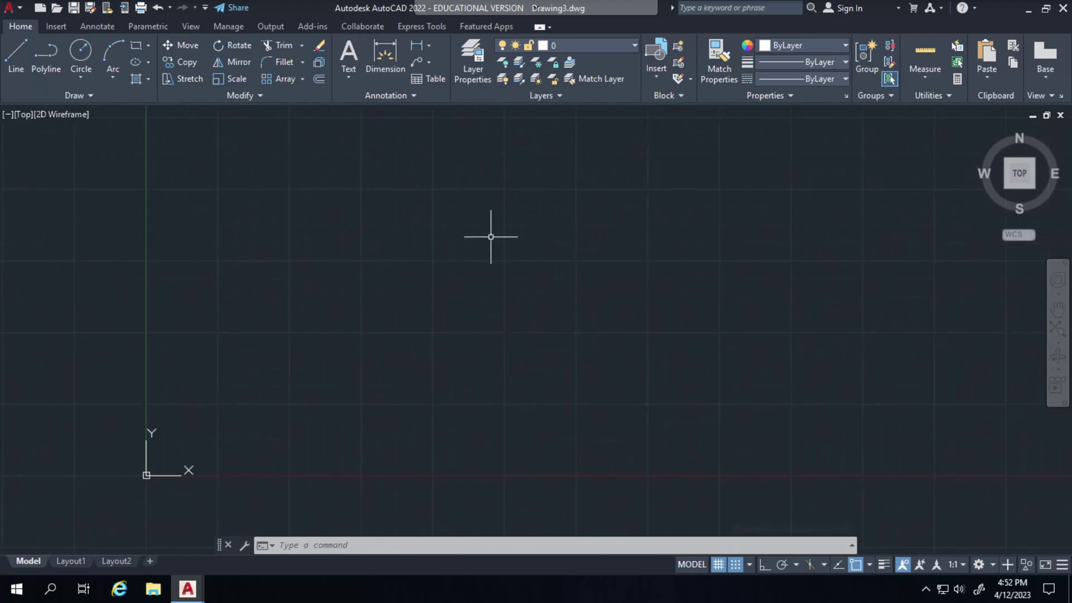
{"action": "mouse_move", "coordinate": [538, 251]}
{"action": "middle_mouse_down"}
{"action": "mouse_move", "coordinate": [554, 230]}
{"action": "mouse_move", "coordinate": [541, 249]}
{"action": "mouse_move", "coordinate": [503, 258]}
{"action": "mouse_move", "coordinate": [412, 324]}
{"action": "mouse_move", "coordinate": [402, 342]}
{"action": "mouse_move", "coordinate": [384, 342]}
{"action": "middle_mouse_up"}
{"action": "scroll", "coordinate": [486, 260], "scroll_direction": "down", "scroll_amount": 2}
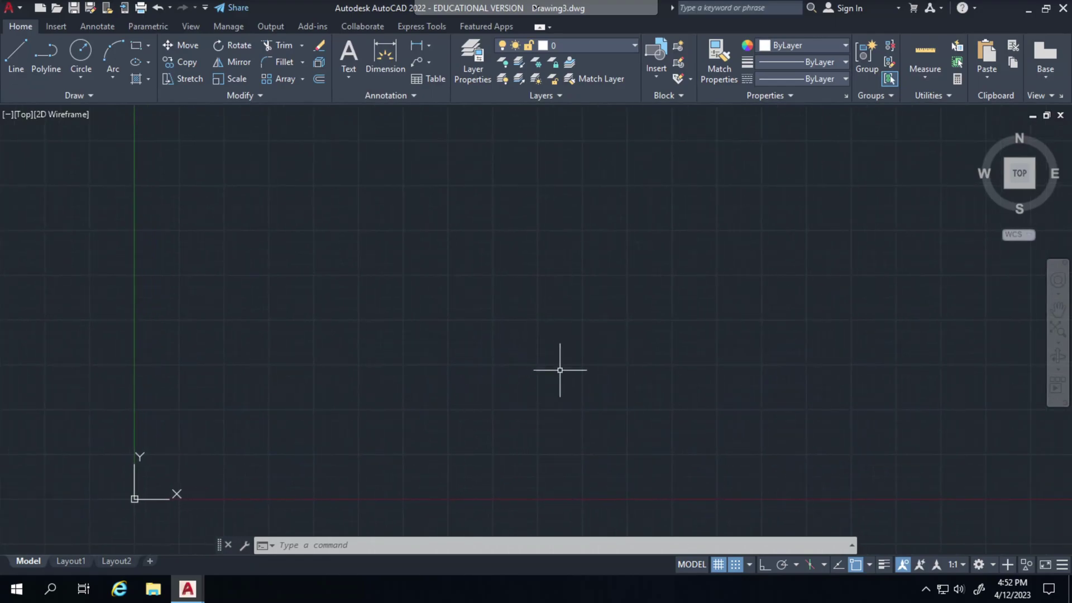
{"action": "left_click", "coordinate": [90, 99]}
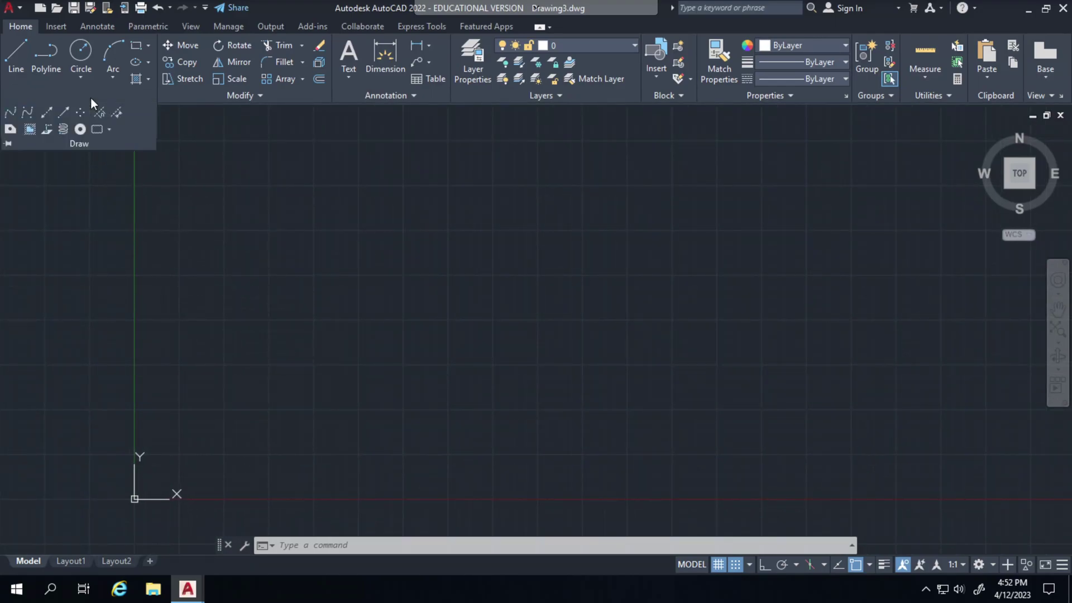
{"action": "left_click", "coordinate": [48, 113]}
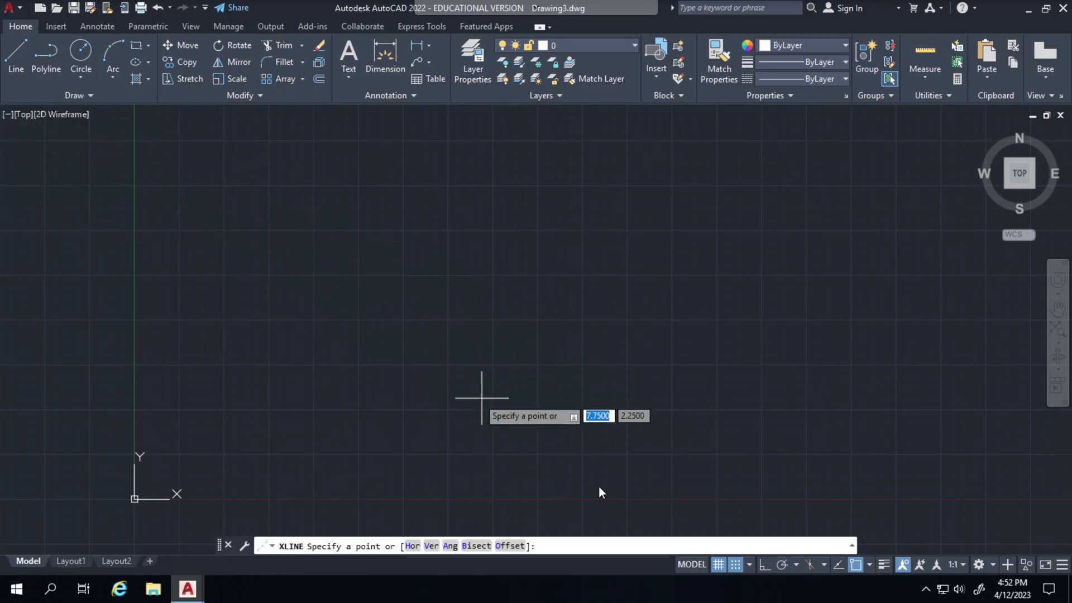
{"action": "left_click", "coordinate": [762, 571]}
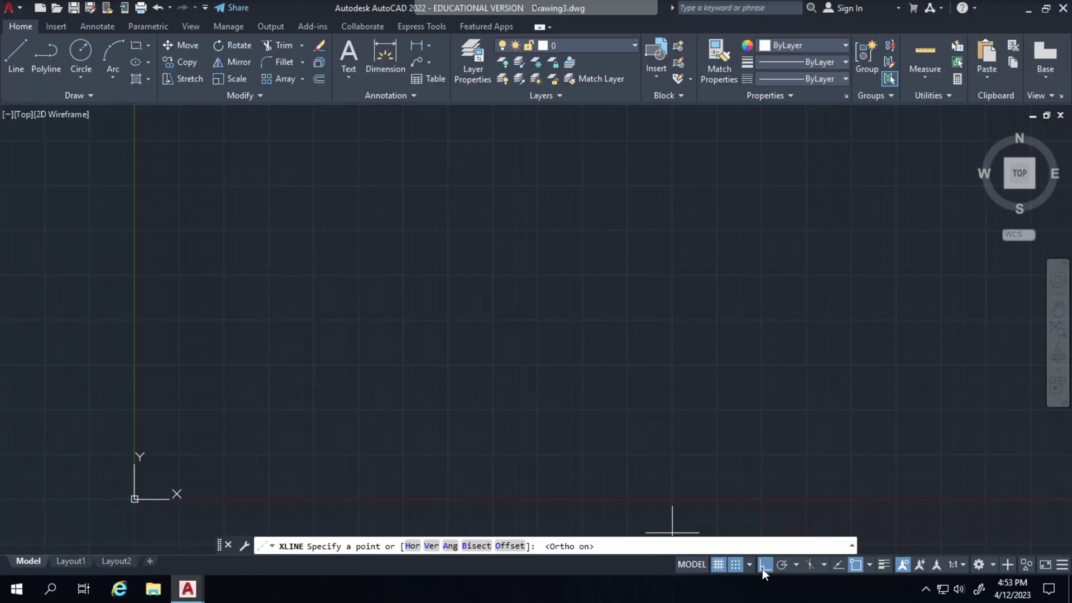
{"action": "left_click", "coordinate": [268, 364]}
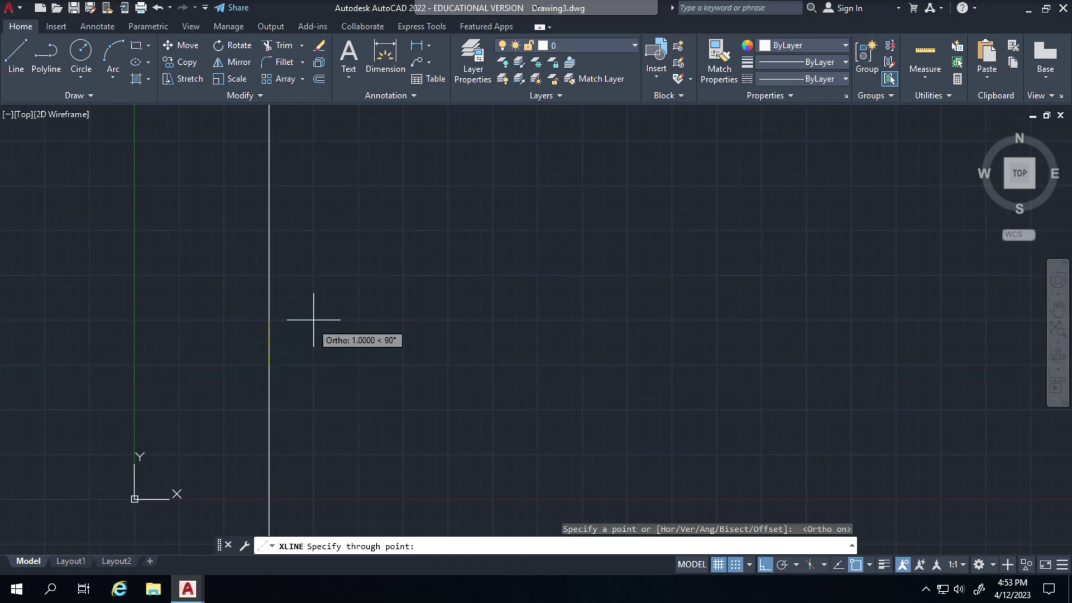
{"action": "left_click", "coordinate": [325, 263]}
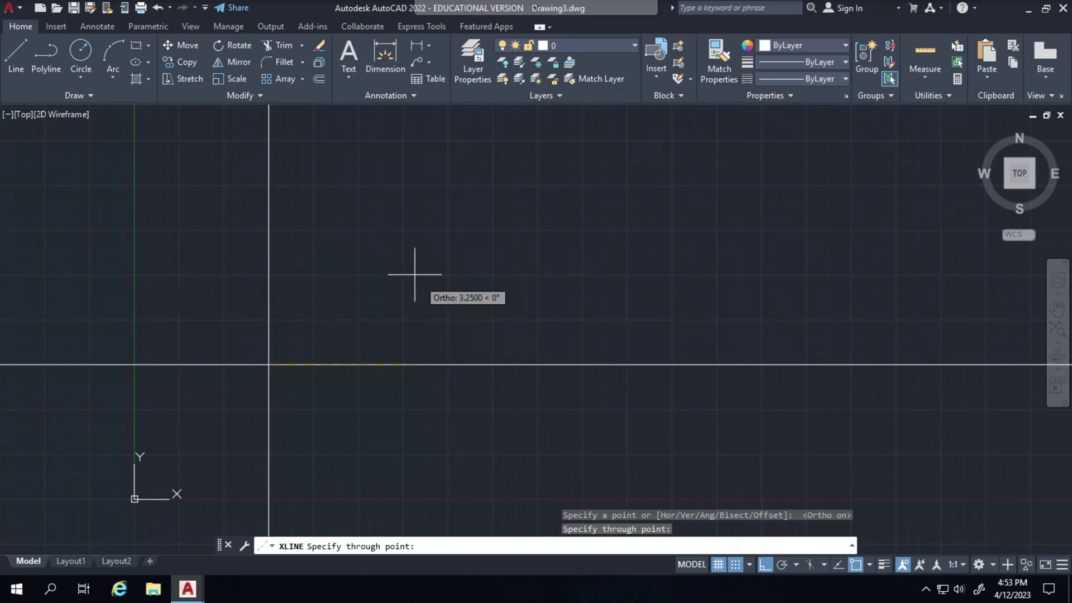
{"action": "left_click", "coordinate": [437, 331]}
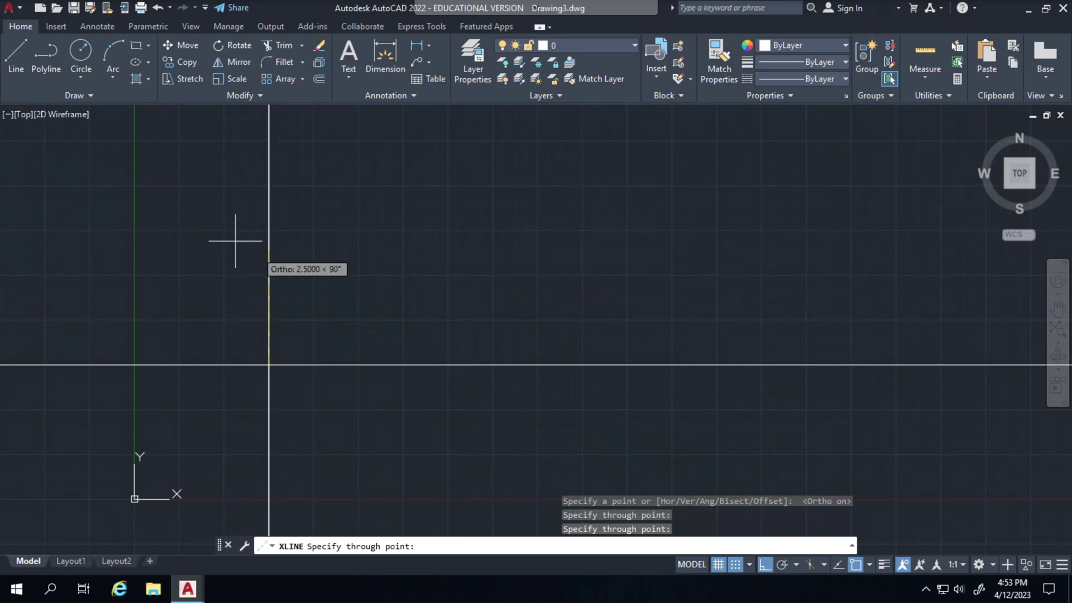
{"action": "left_click", "coordinate": [15, 52]}
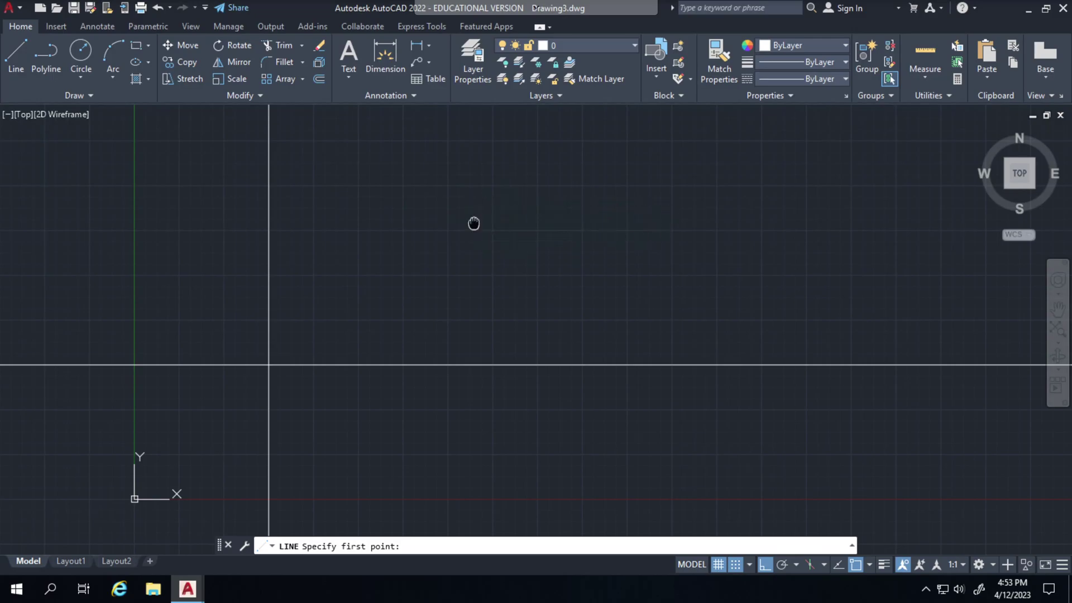
- Draw another crossing pair of vertical and horizontal construction lines beside the first pair
{"action": "middle_click_drag", "start_coordinate": [474, 223], "coordinate": [450, 285]}
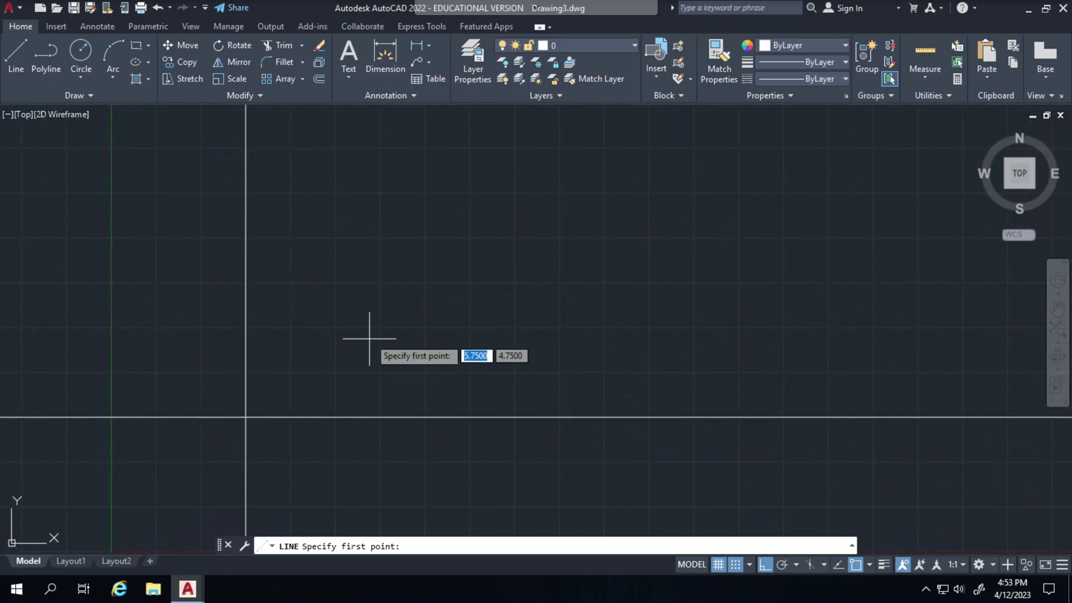
{"action": "left_click", "coordinate": [92, 96]}
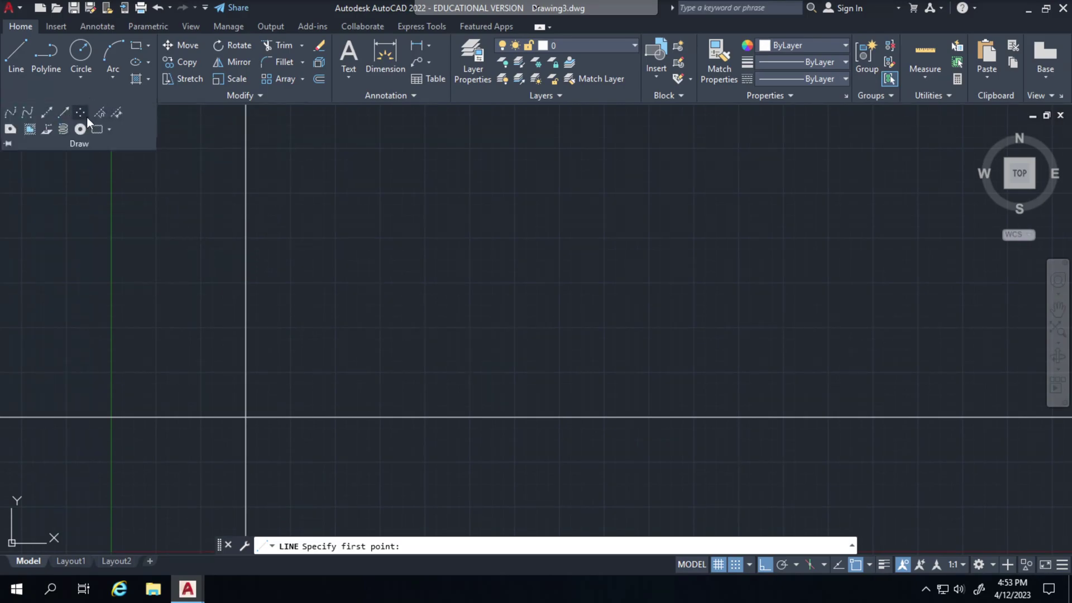
{"action": "left_click", "coordinate": [46, 113]}
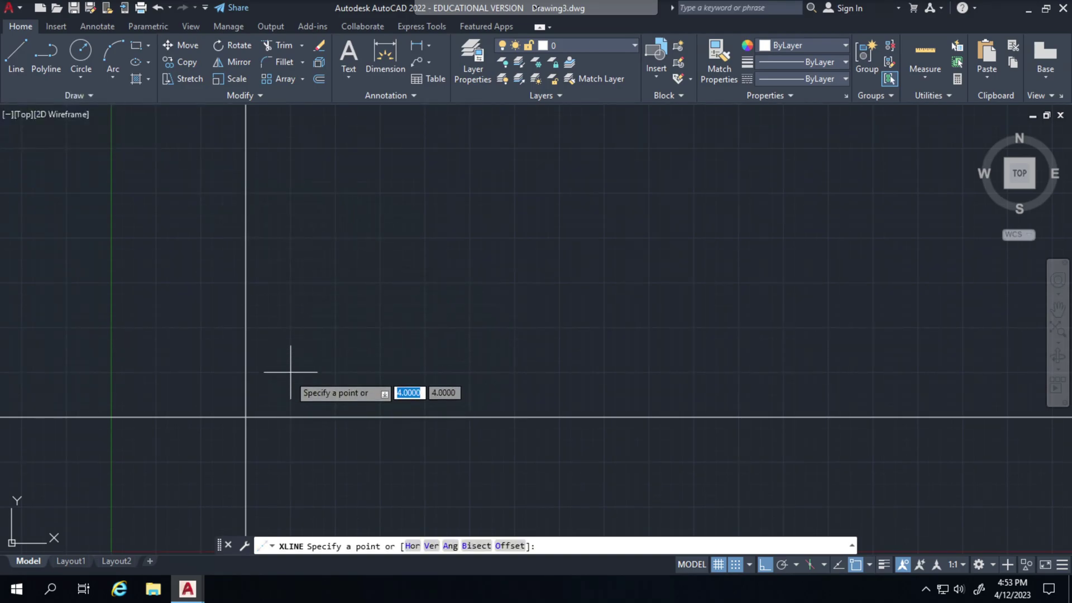
{"action": "left_click", "coordinate": [291, 372]}
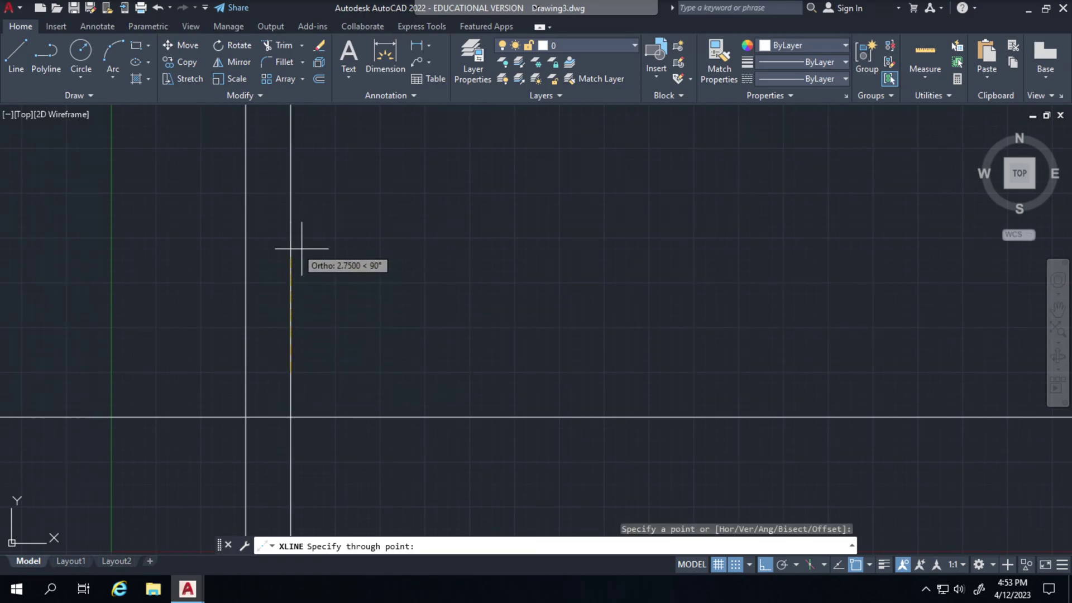
{"action": "left_click", "coordinate": [324, 249]}
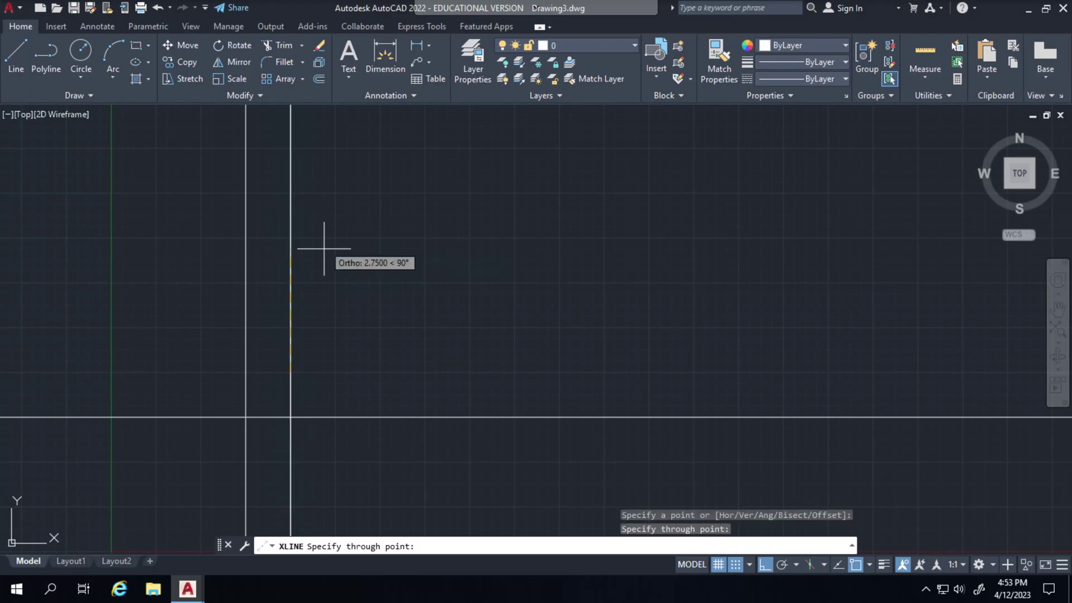
{"action": "left_click", "coordinate": [471, 395]}
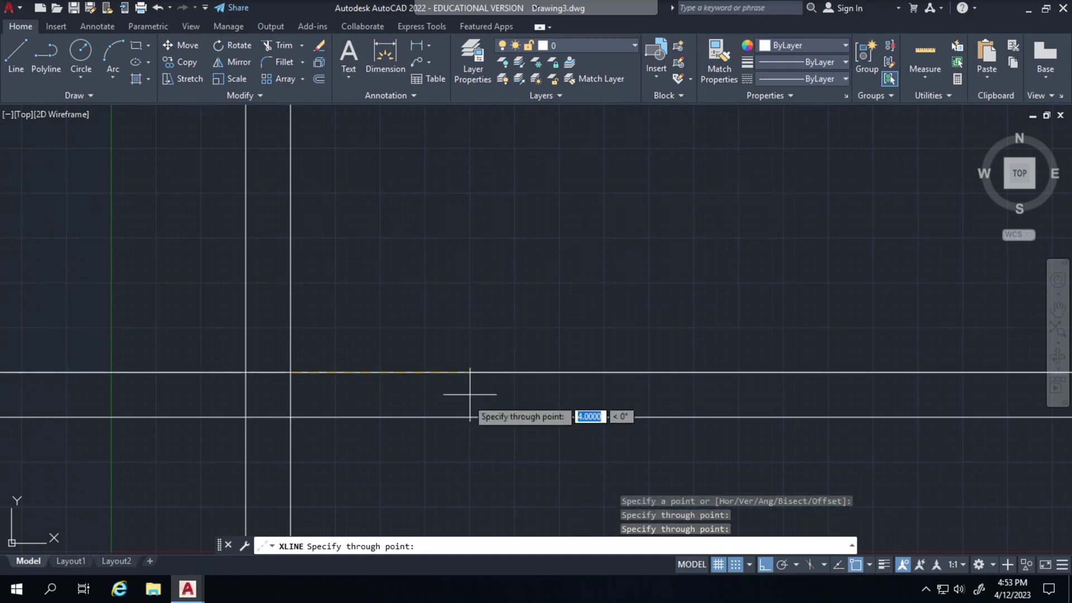
- Offset the vertical construction line rightward in 1-unit steps, one copy after another
{"action": "left_click", "coordinate": [319, 79]}
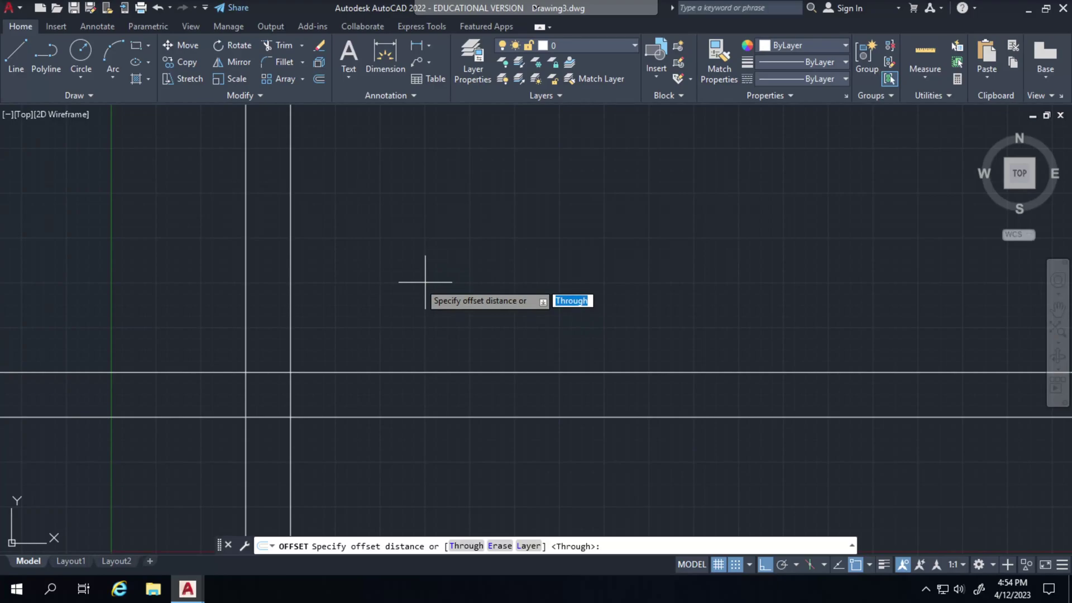
{"action": "key", "text": "Return"}
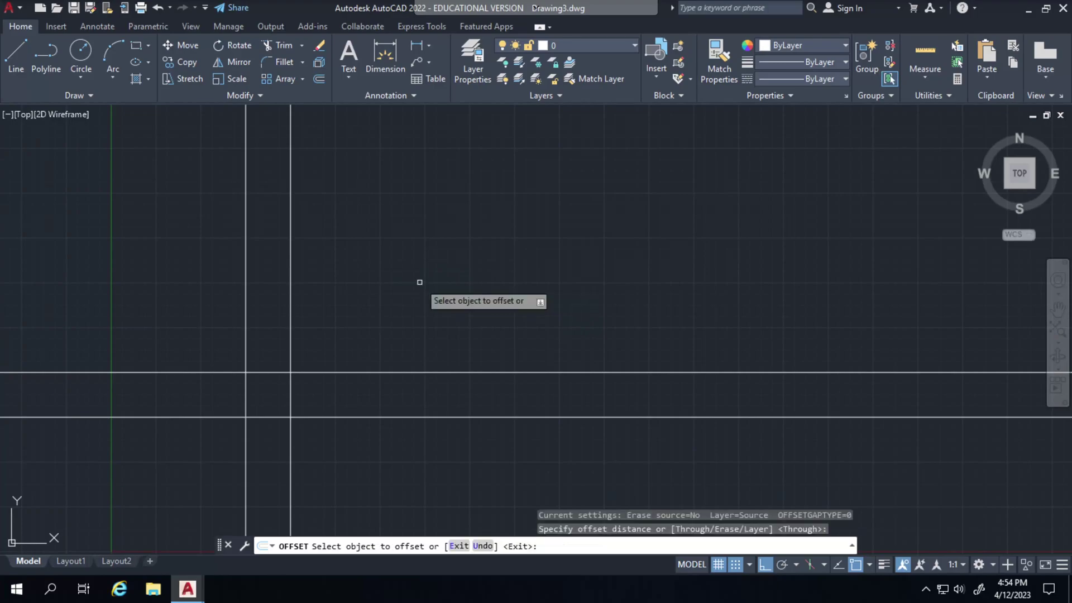
{"action": "left_click", "coordinate": [290, 240]}
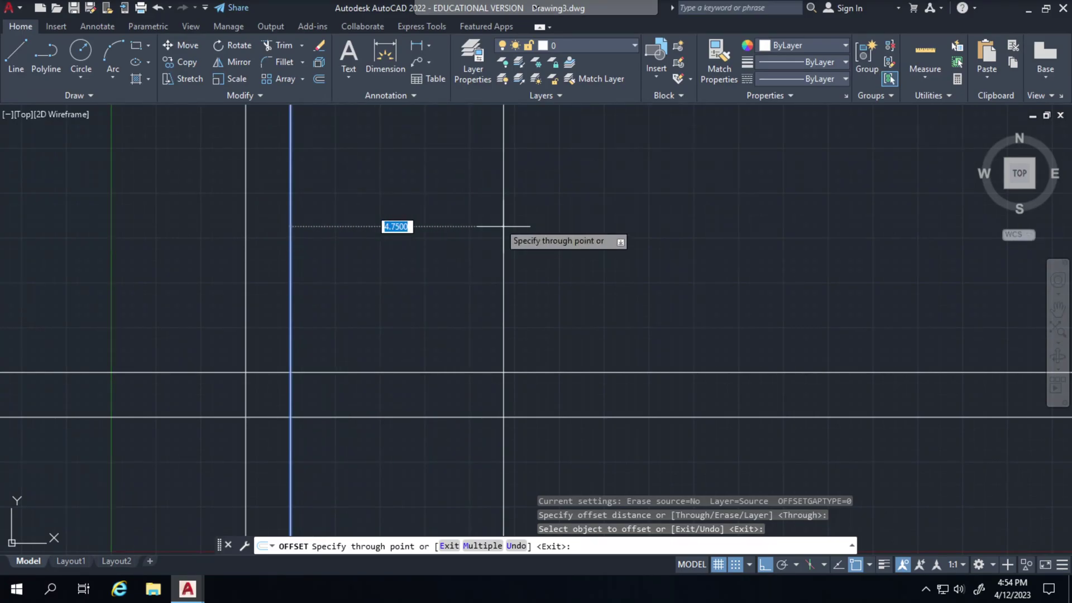
{"action": "type", "text": "1"}
{"action": "key", "text": "Return"}
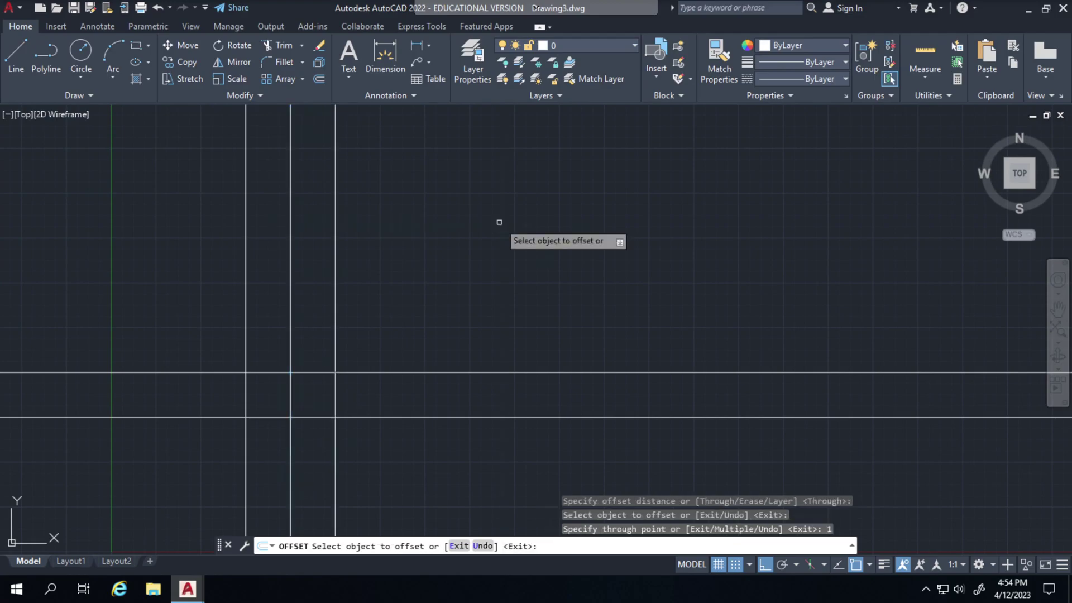
{"action": "left_click", "coordinate": [336, 236]}
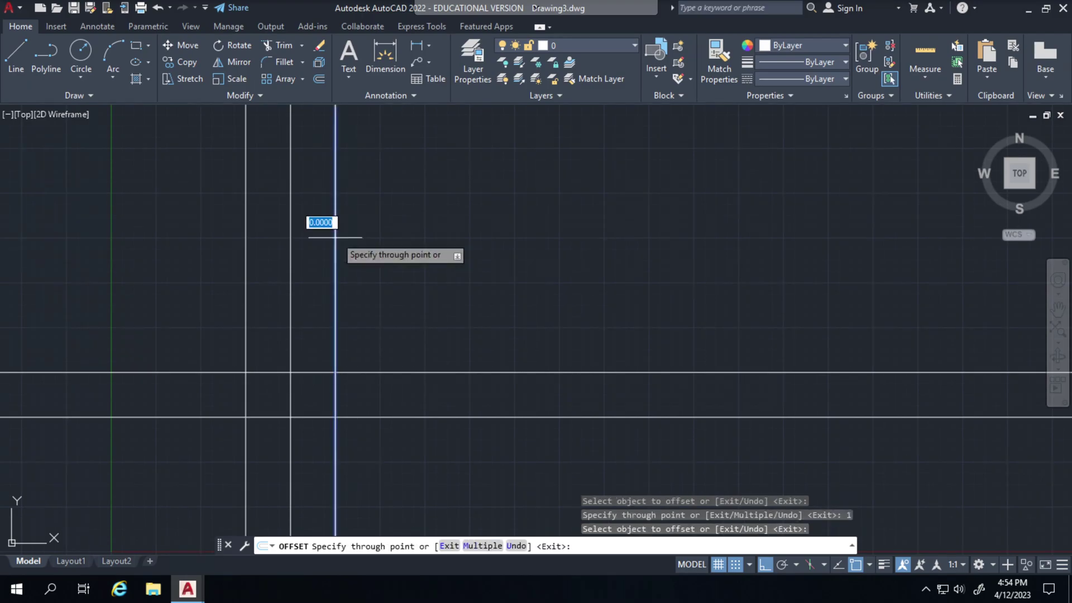
{"action": "left_click", "coordinate": [381, 238]}
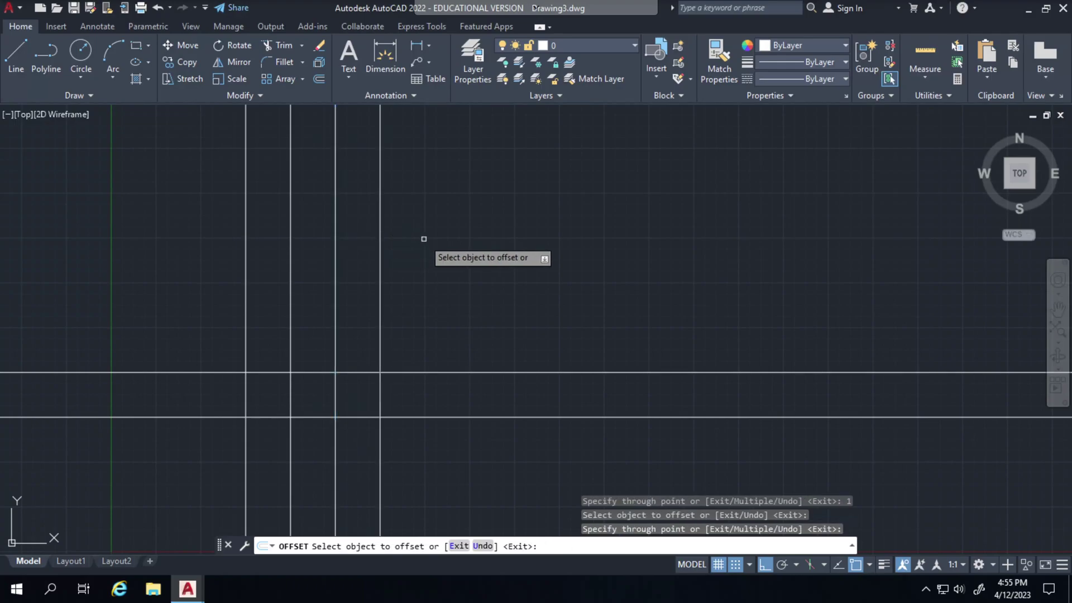
{"action": "left_click", "coordinate": [379, 245]}
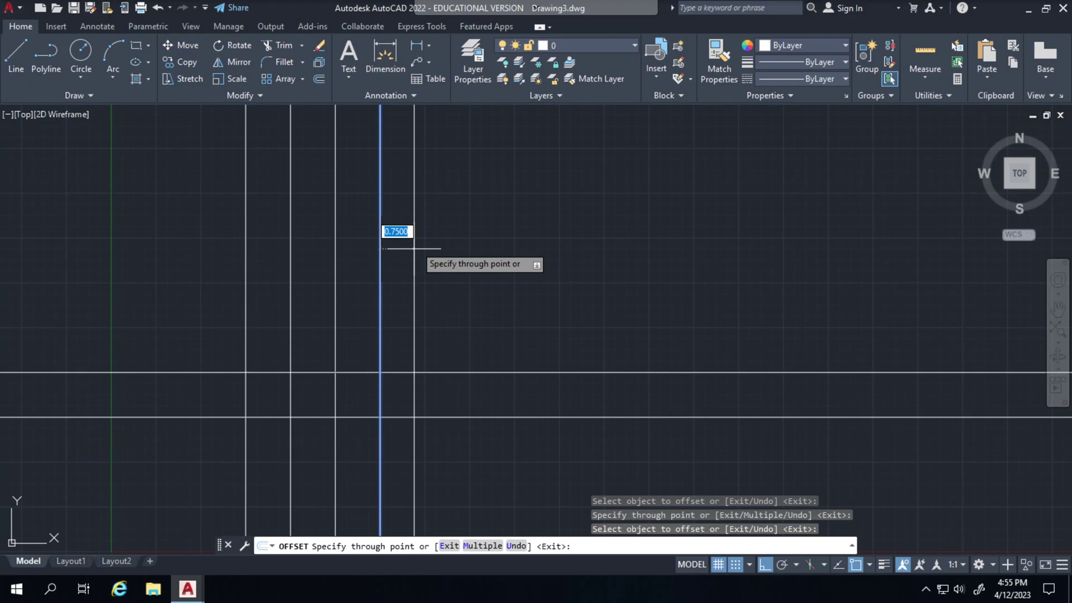
{"action": "type", "text": "1"}
{"action": "key", "text": "Return"}
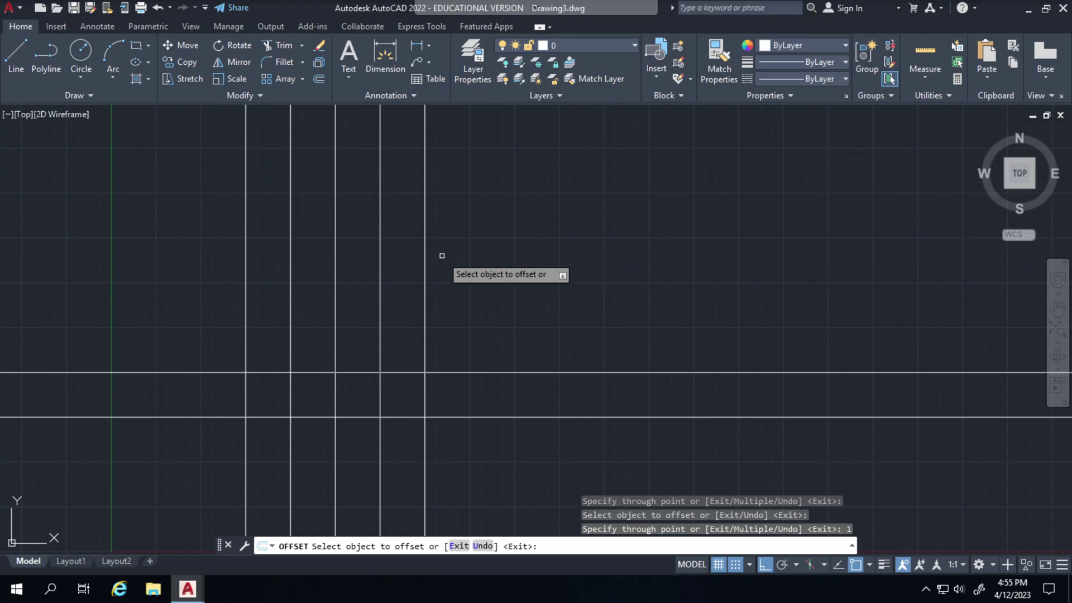
{"action": "left_click", "coordinate": [458, 547]}
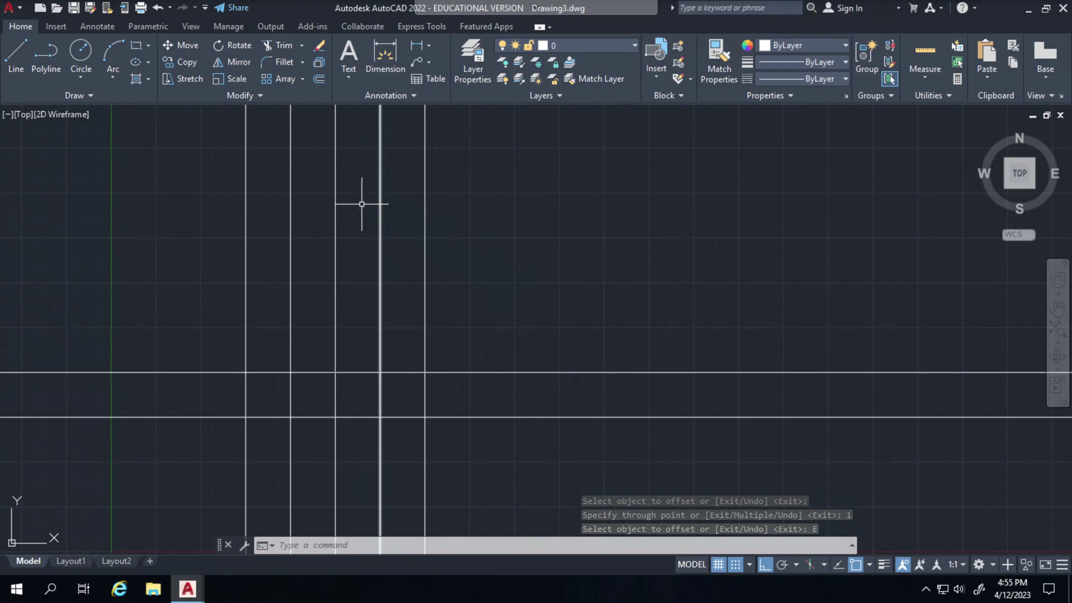
- Abandon a new Offset and switch the streamed session to fullscreen
{"action": "left_click", "coordinate": [320, 80]}
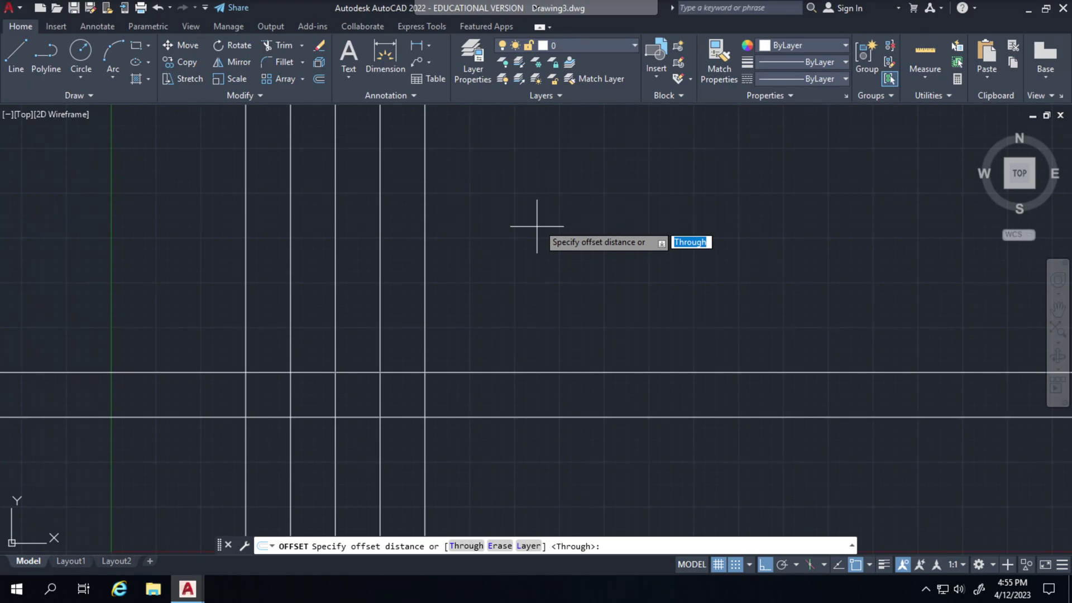
{"action": "key", "text": "Return"}
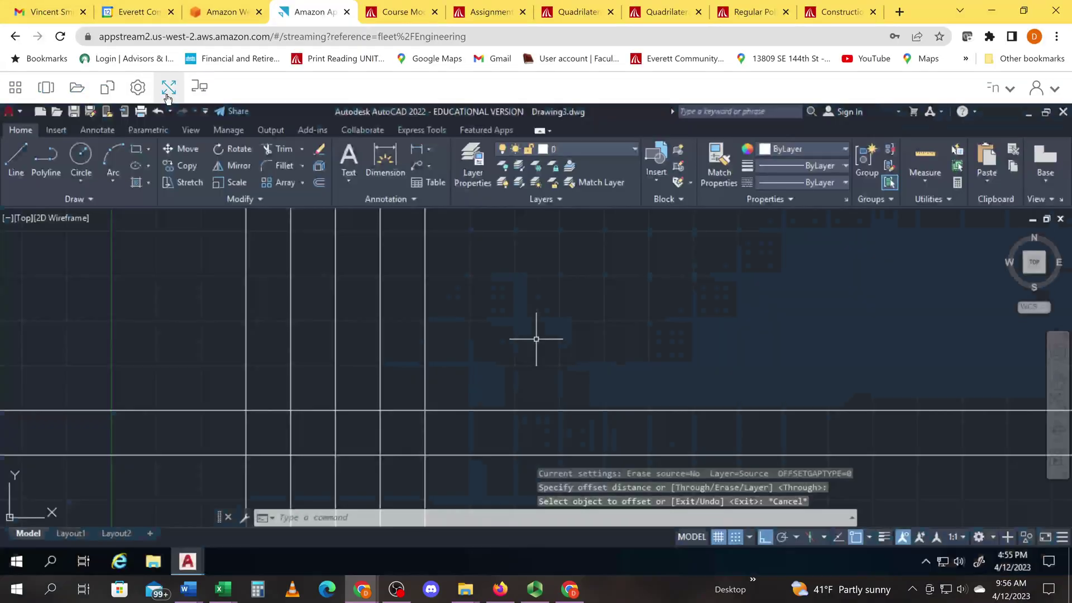
{"action": "left_click", "coordinate": [168, 88]}
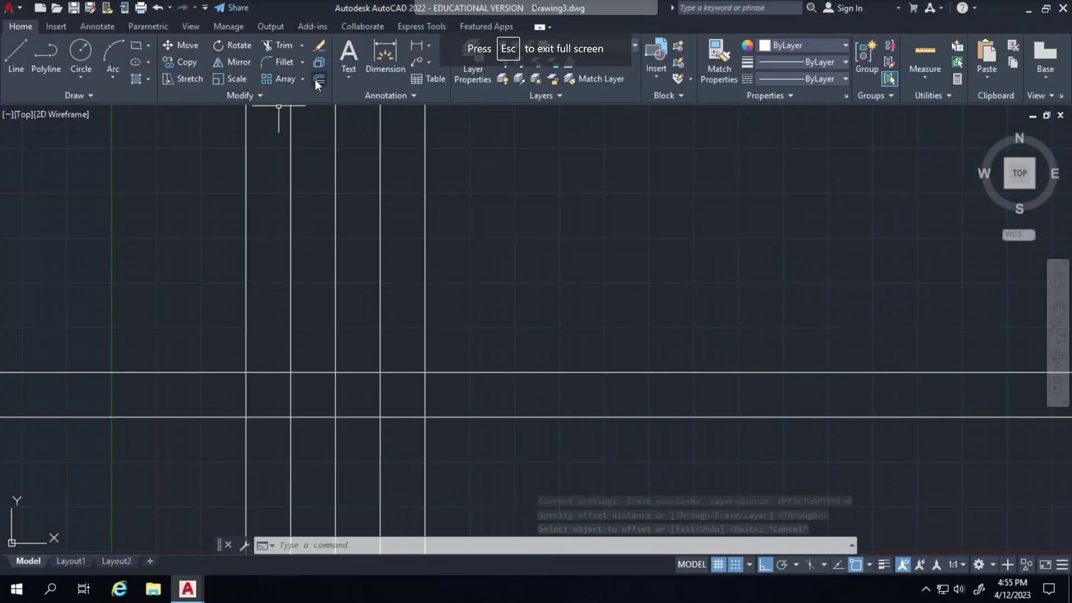
- Offset the upper horizontal line upward at 1, 2, 3, 4 and 5 units using Multiple
{"action": "left_click", "coordinate": [317, 79]}
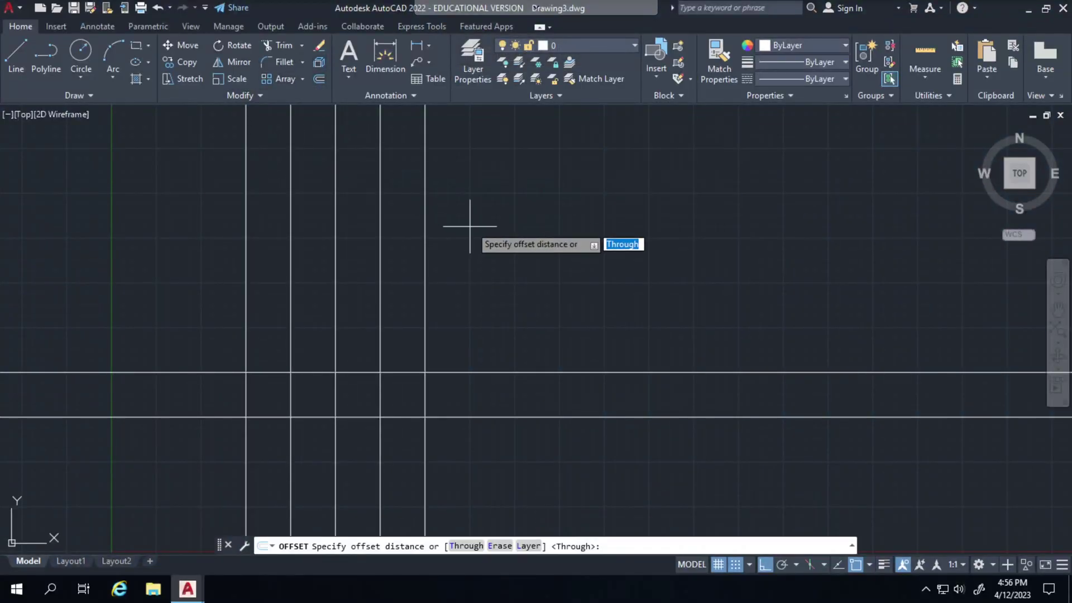
{"action": "key", "text": "Return"}
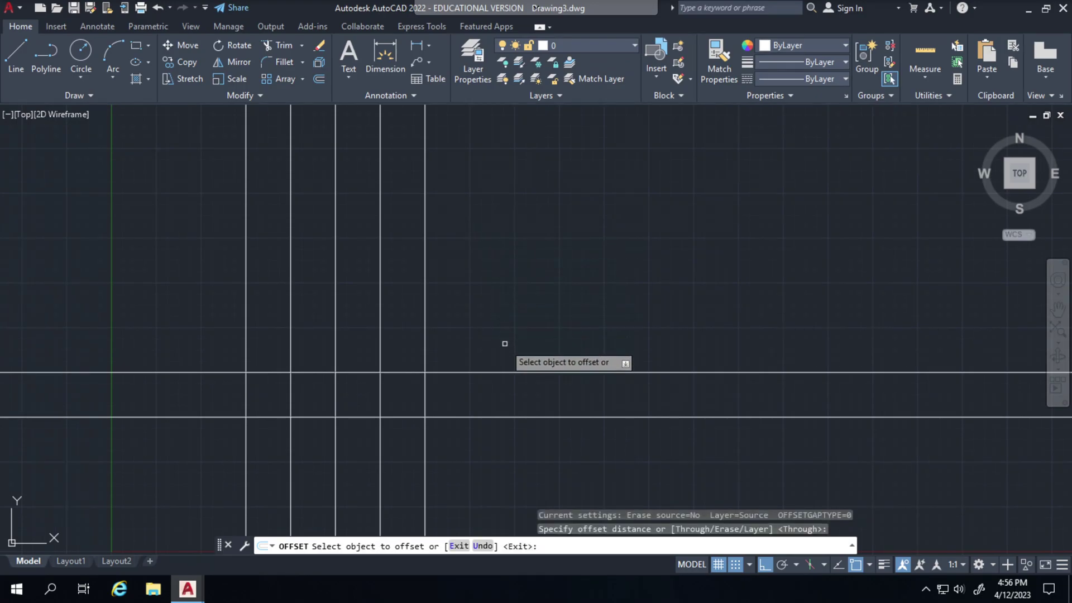
{"action": "left_click", "coordinate": [504, 373]}
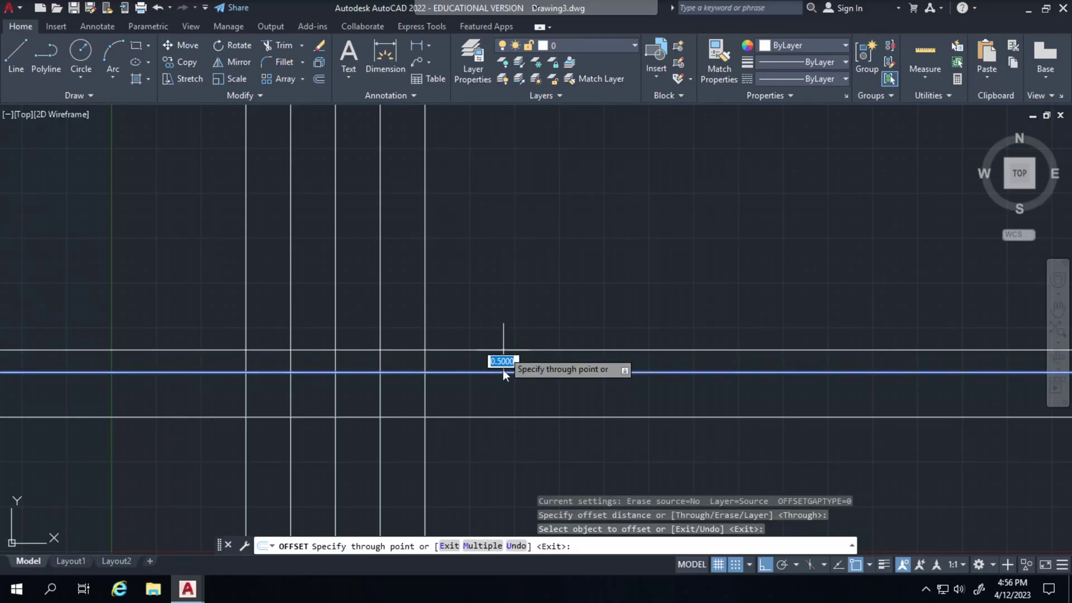
{"action": "left_click", "coordinate": [466, 550]}
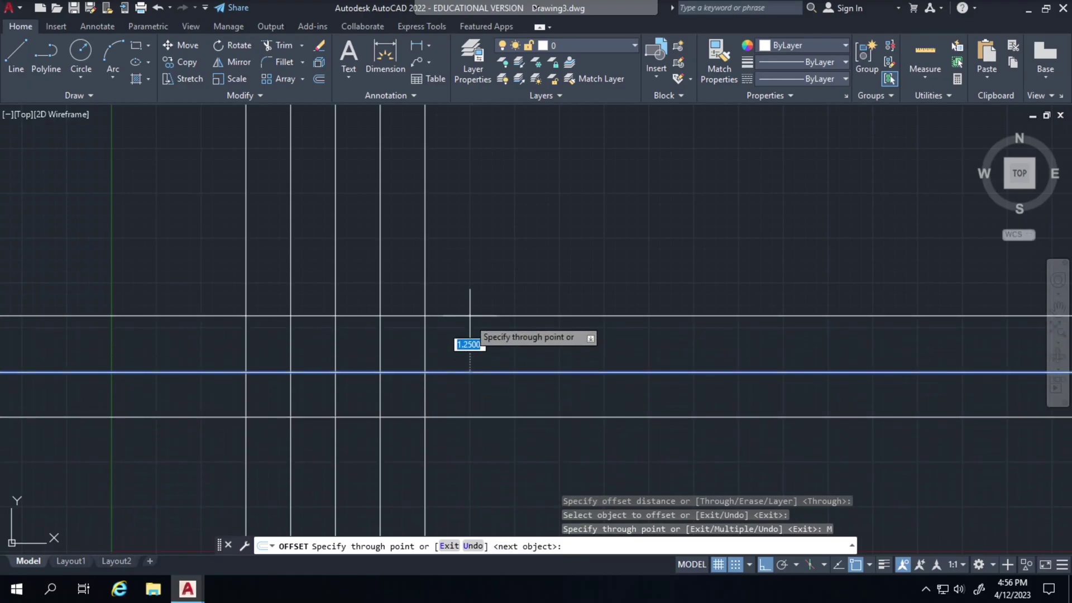
{"action": "type", "text": "1"}
{"action": "key", "text": "Return"}
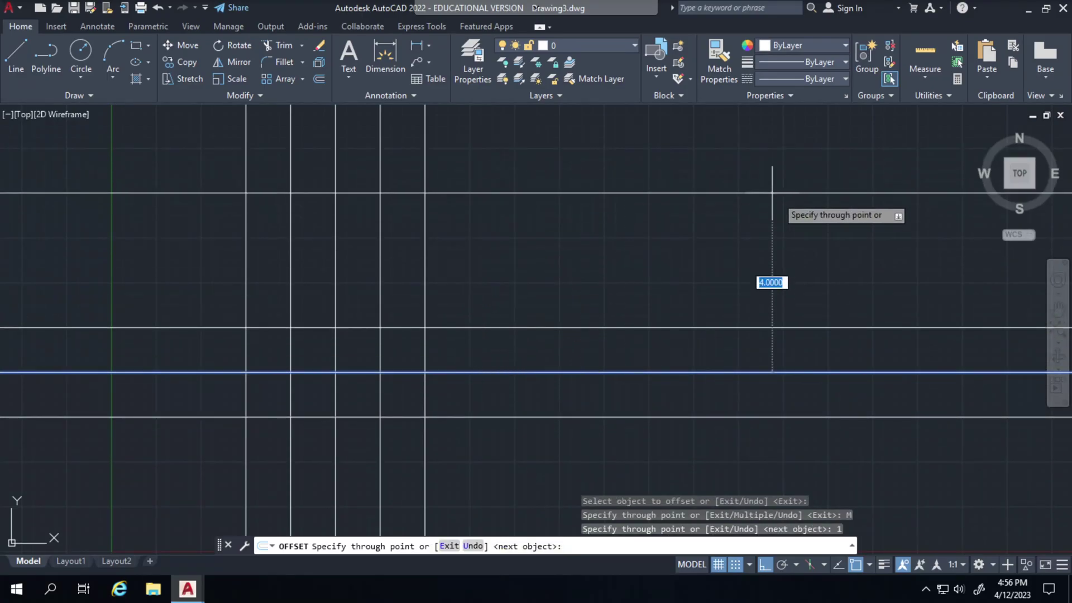
{"action": "type", "text": "2"}
{"action": "key", "text": "Return"}
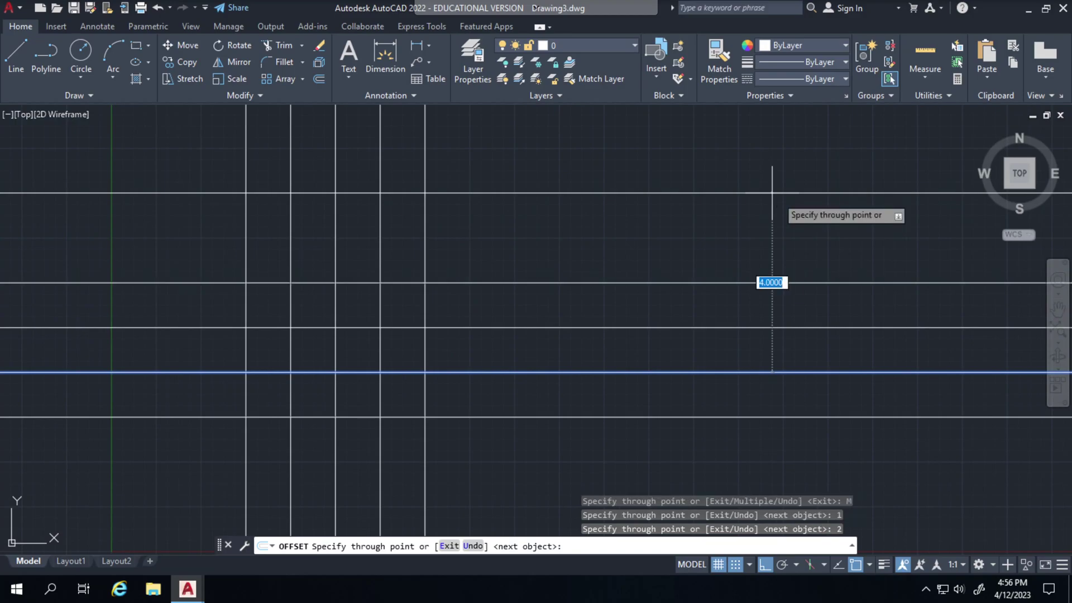
{"action": "type", "text": "3"}
{"action": "key", "text": "Return"}
{"action": "type", "text": "4"}
{"action": "key", "text": "Return"}
{"action": "type", "text": "5"}
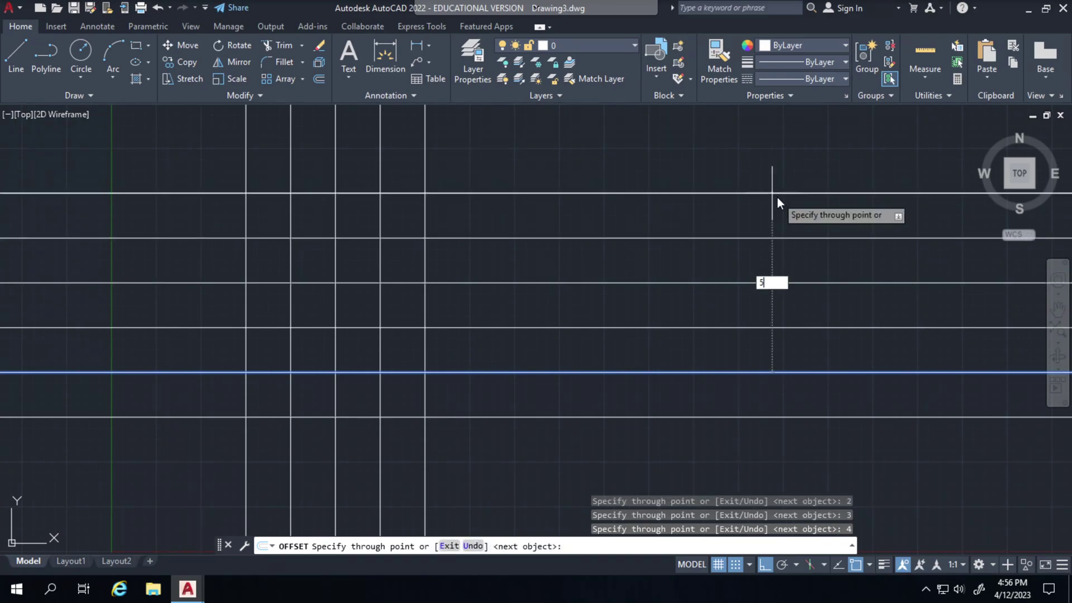
{"action": "key", "text": "Return"}
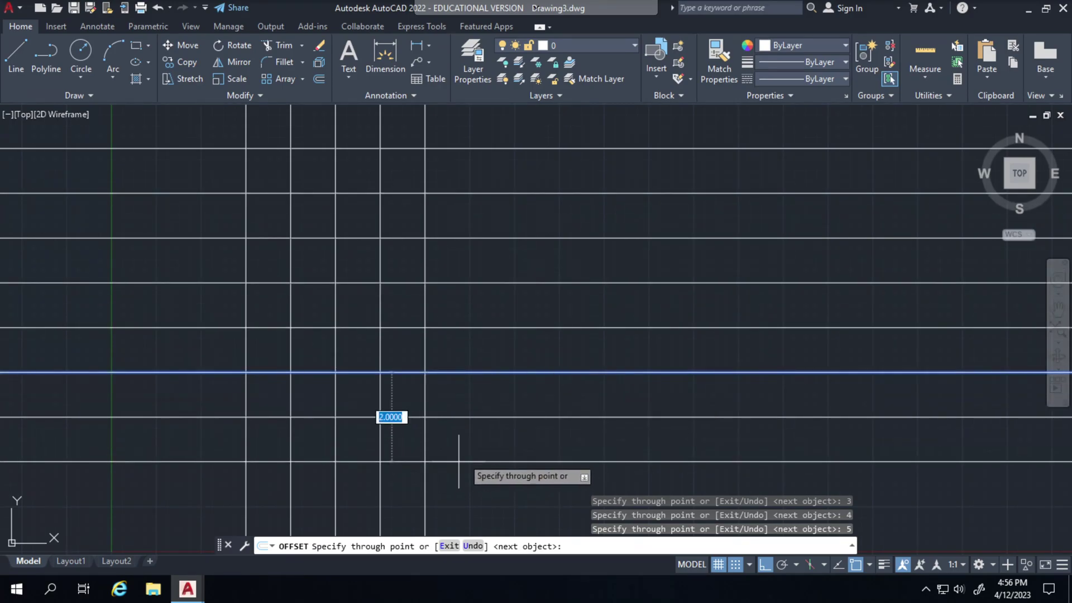
{"action": "middle_click_drag", "start_coordinate": [469, 455], "coordinate": [515, 465]}
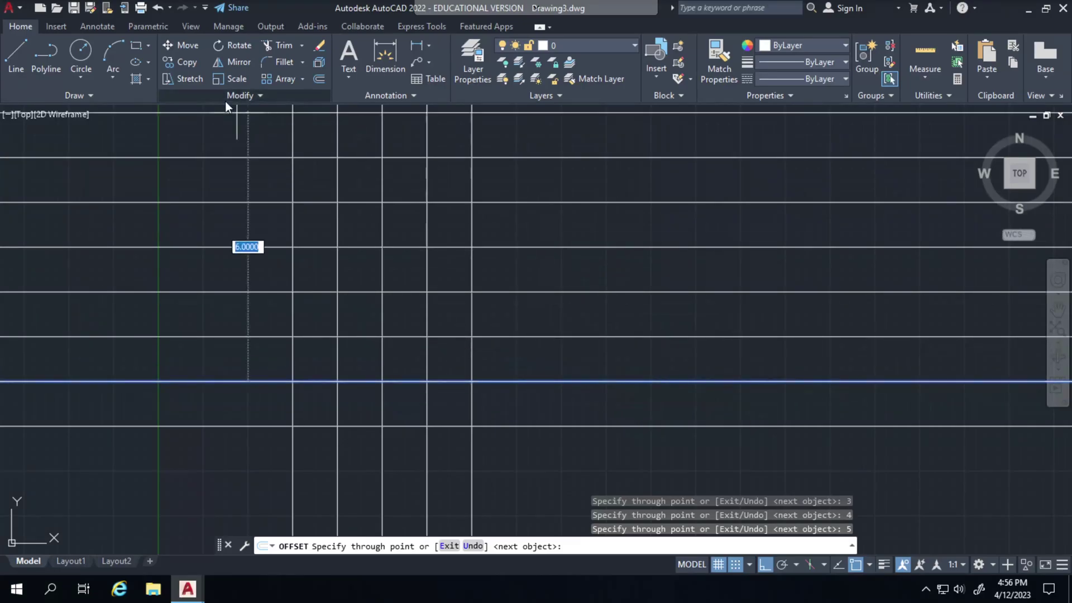
- Offset the rightmost vertical line rightward at 1 through 6 units, then restore fullscreen
{"action": "left_click", "coordinate": [318, 79]}
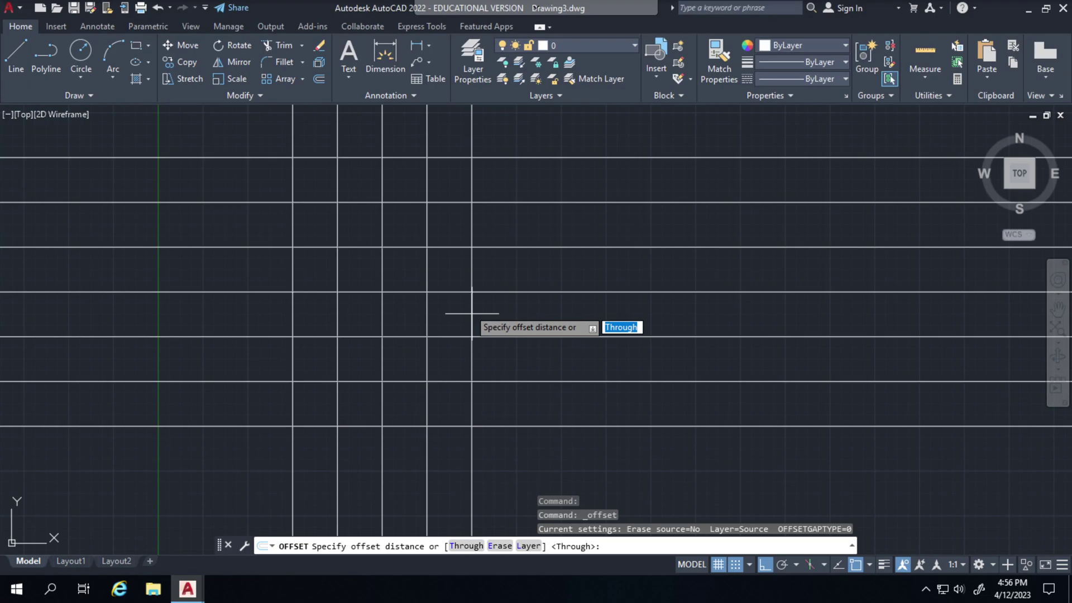
{"action": "key", "text": "Return"}
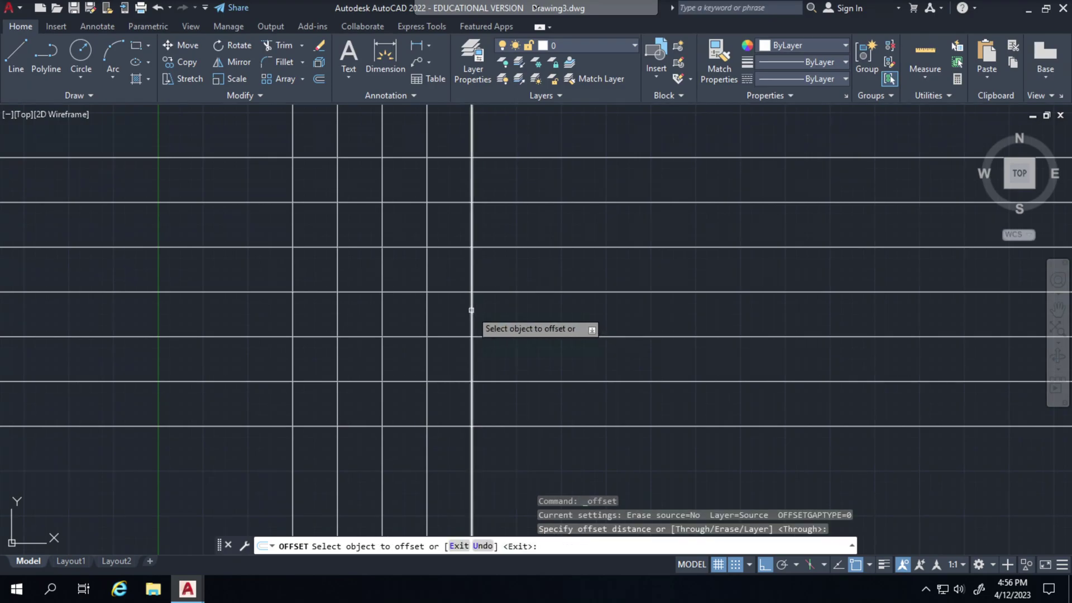
{"action": "left_click", "coordinate": [471, 310]}
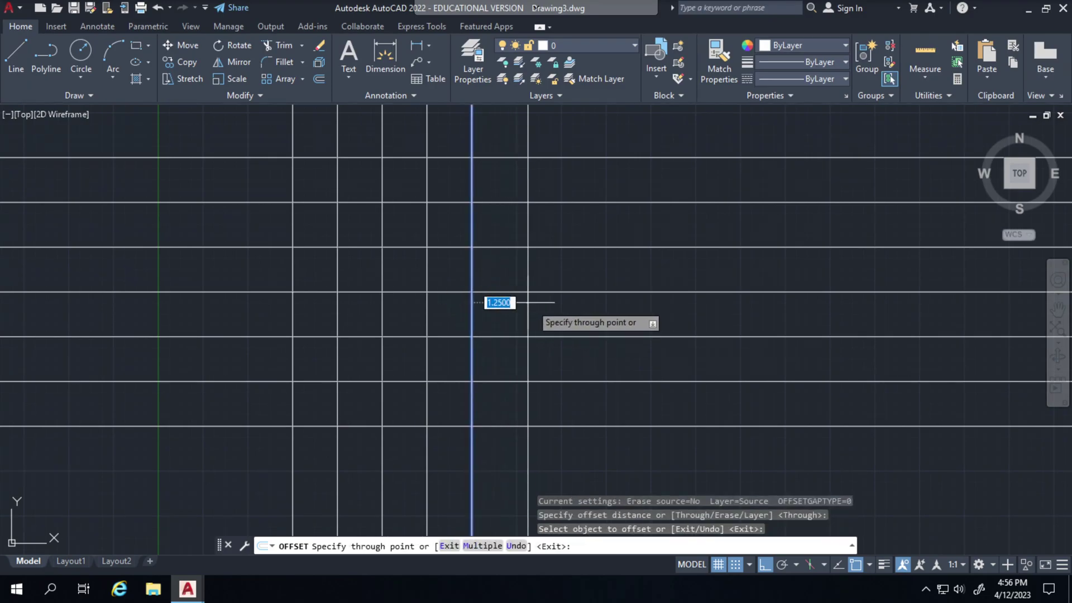
{"action": "left_click", "coordinate": [469, 547]}
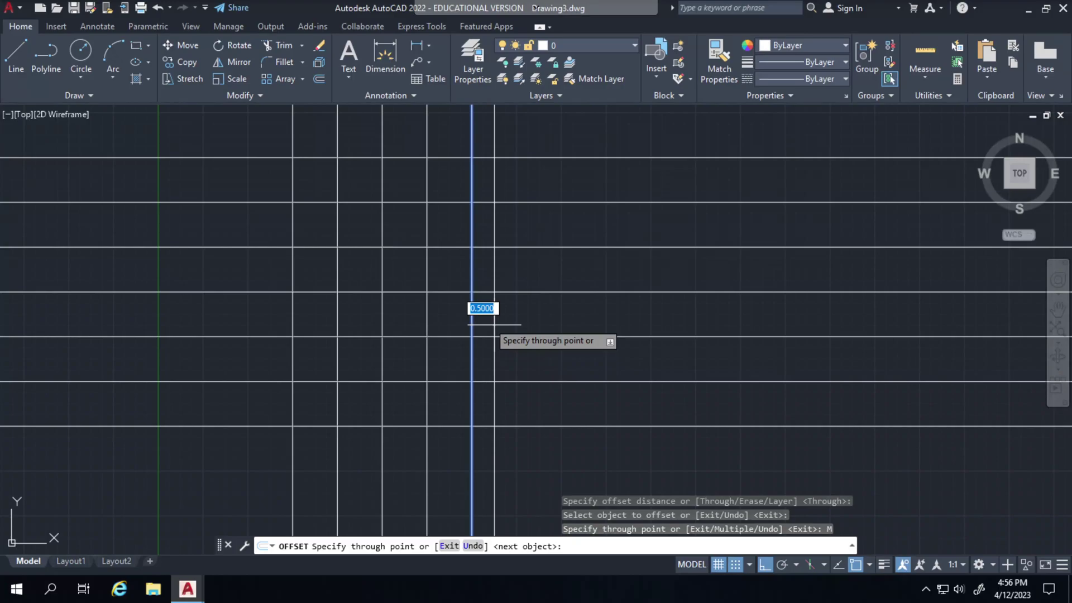
{"action": "type", "text": "1"}
{"action": "key", "text": "Return"}
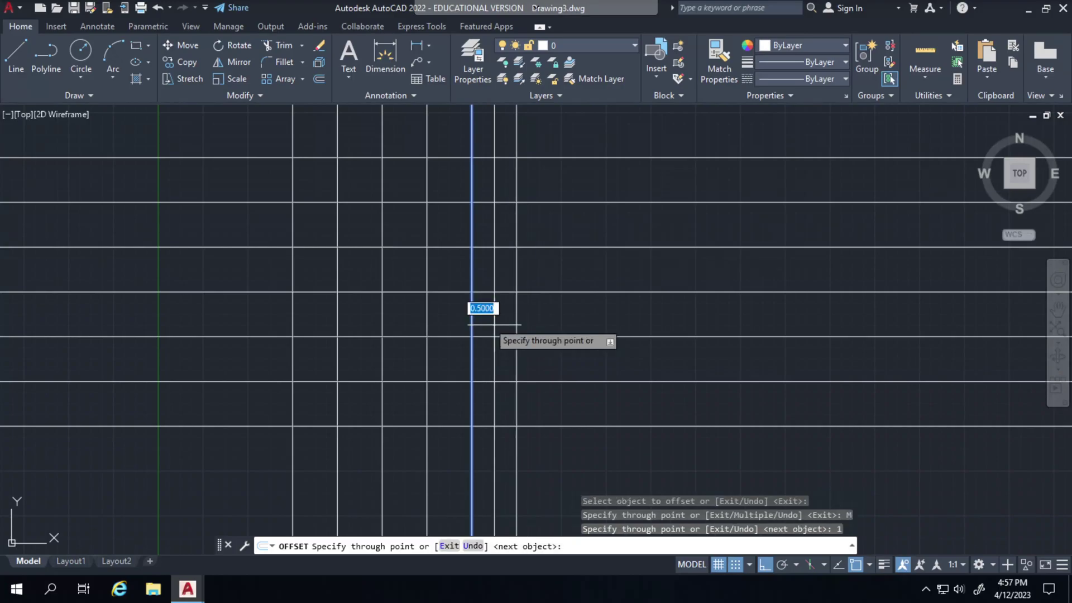
{"action": "type", "text": "2"}
{"action": "key", "text": "Return"}
{"action": "type", "text": "3"}
{"action": "key", "text": "Return"}
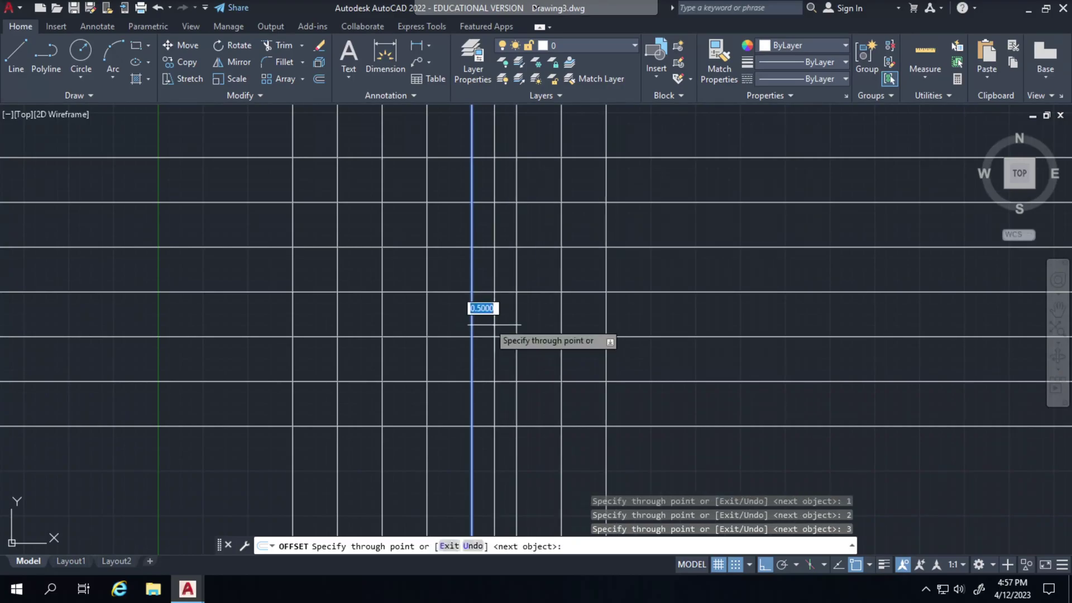
{"action": "type", "text": "4"}
{"action": "key", "text": "Return"}
{"action": "type", "text": "5"}
{"action": "key", "text": "Return"}
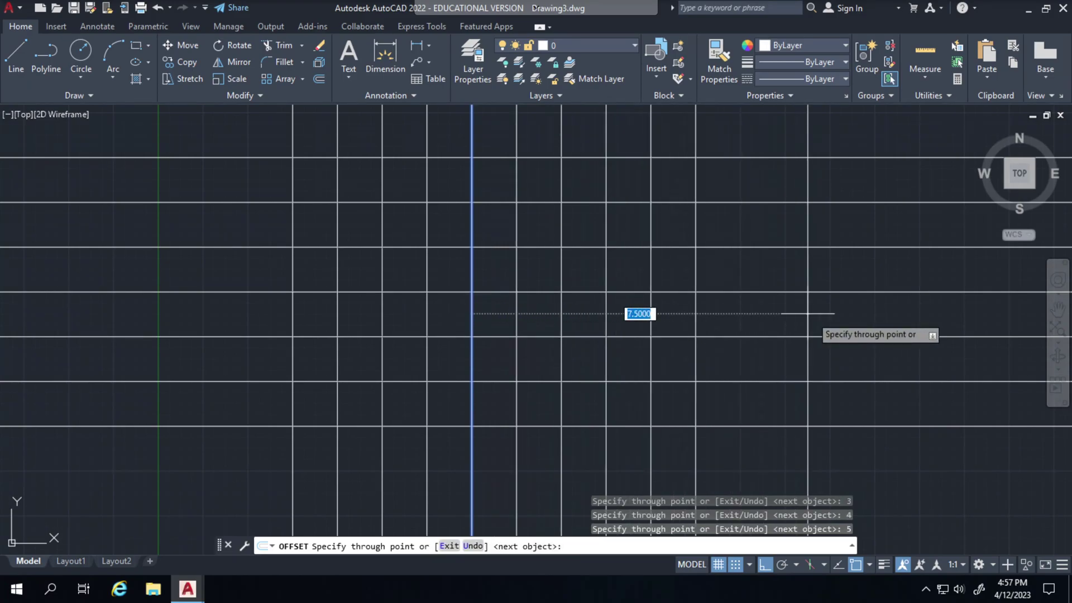
{"action": "type", "text": "6"}
{"action": "key", "text": "Return"}
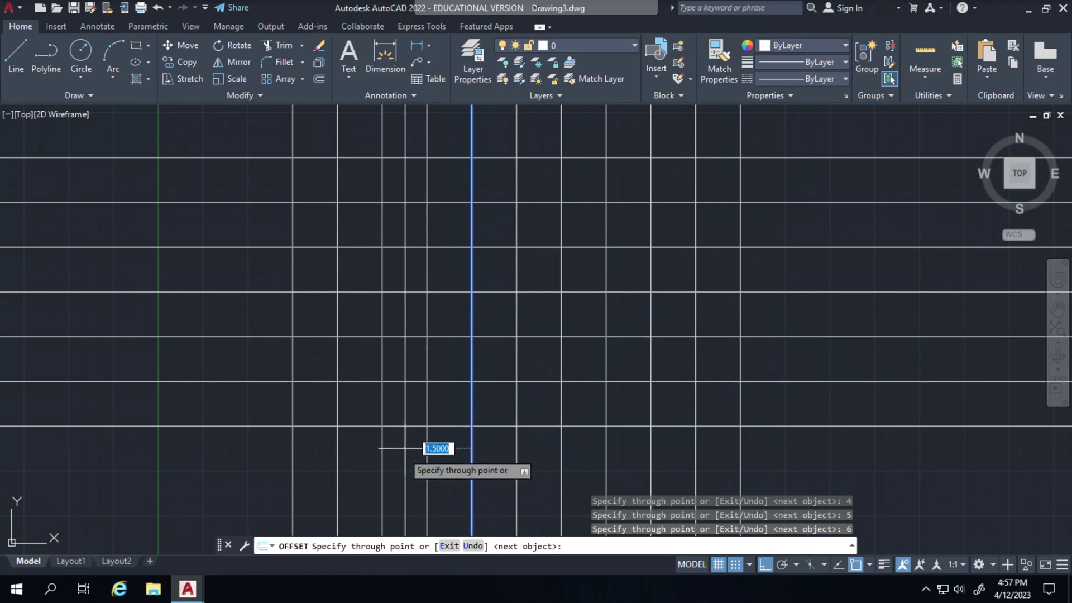
{"action": "key", "text": "Escape"}
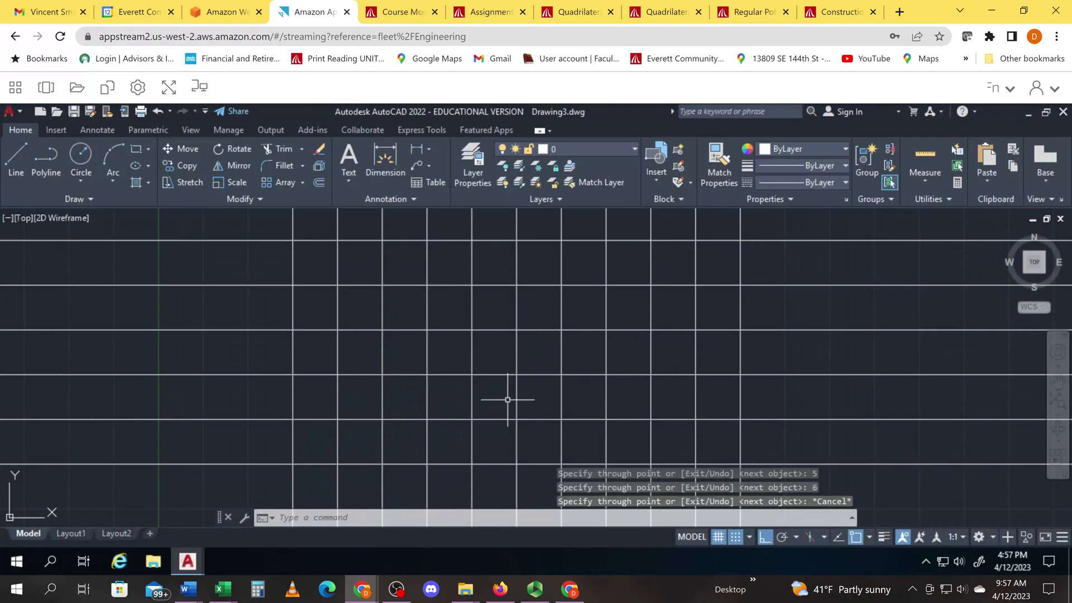
{"action": "left_click", "coordinate": [166, 94]}
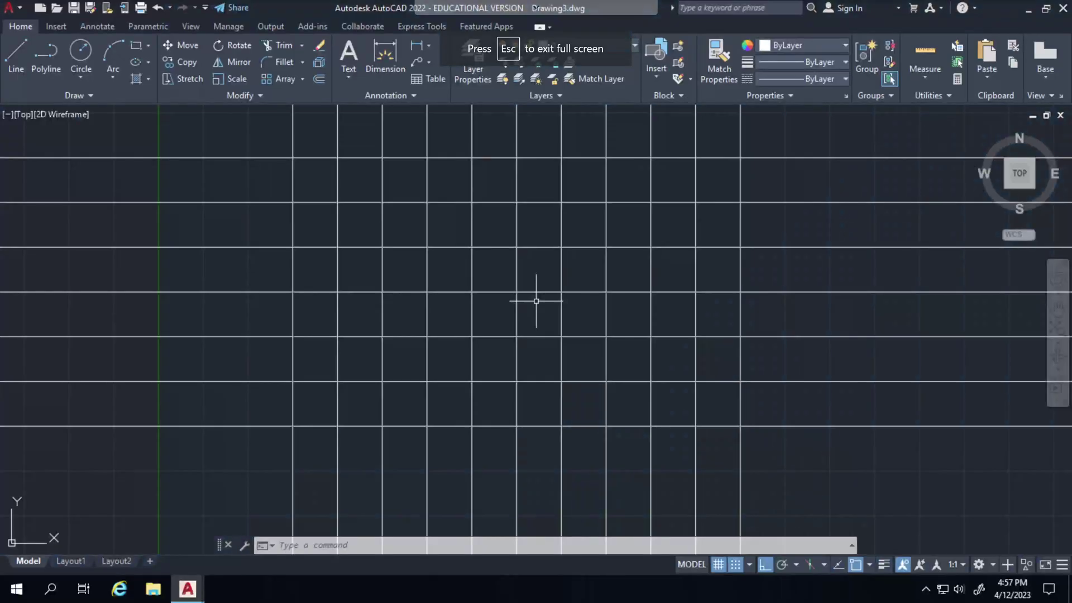
- Trim the line ends overhanging the top and left edges of the grid with fences
{"action": "middle_click_drag", "start_coordinate": [500, 283], "coordinate": [480, 314]}
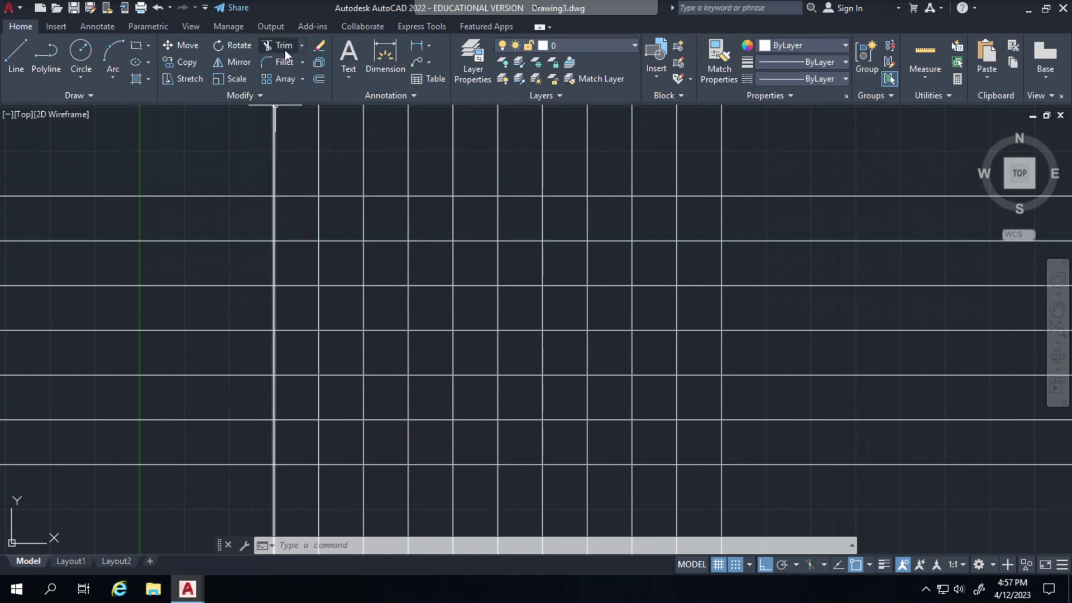
{"action": "left_click", "coordinate": [301, 47]}
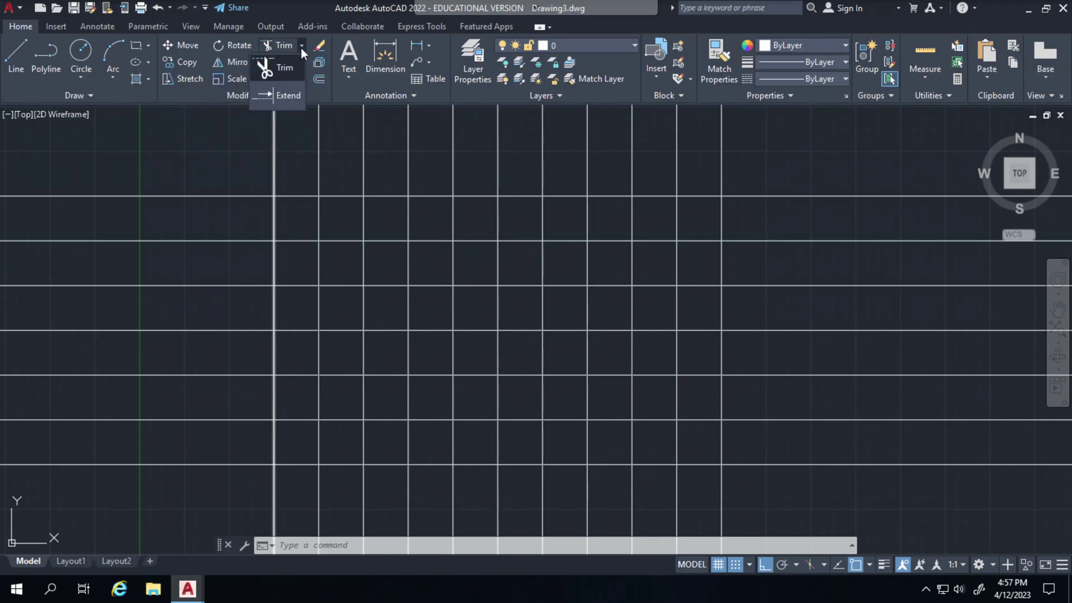
{"action": "left_click", "coordinate": [287, 68]}
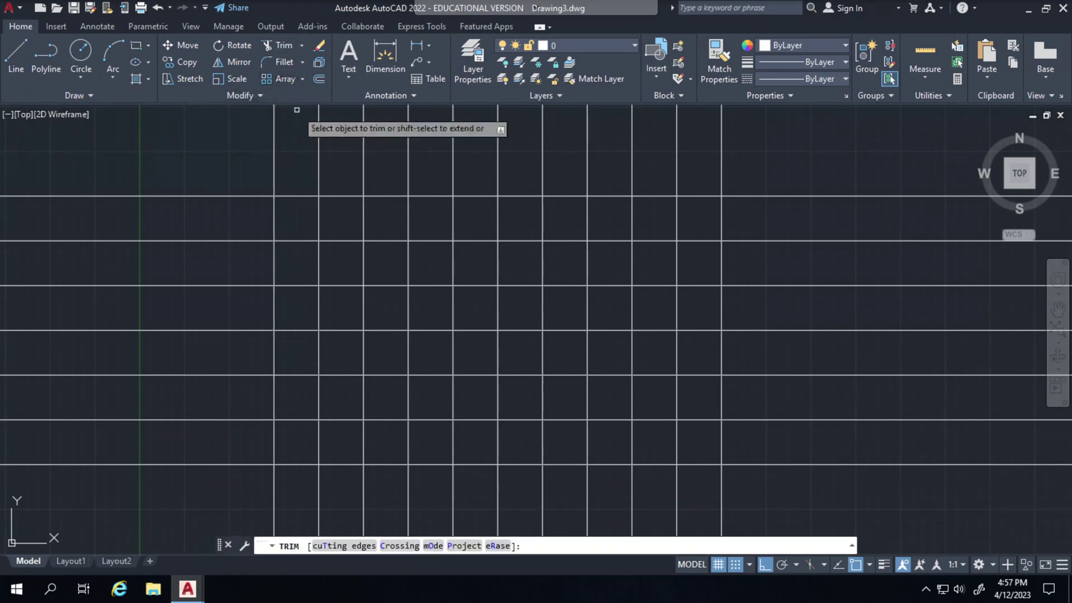
{"action": "left_click", "coordinate": [241, 126]}
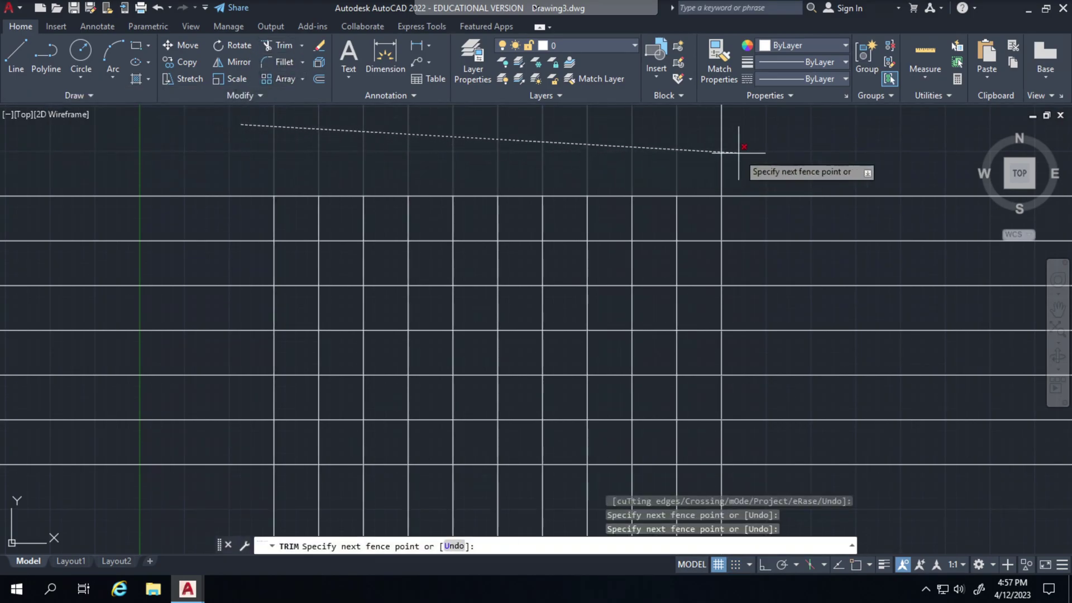
{"action": "left_click", "coordinate": [796, 159]}
{"action": "key", "text": "Return"}
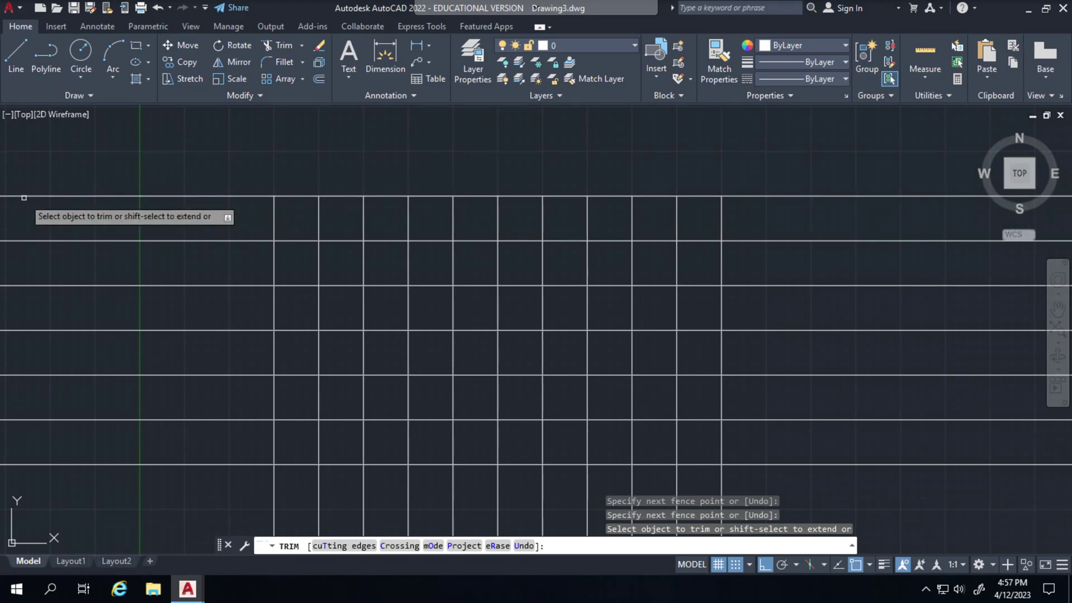
{"action": "left_click", "coordinate": [228, 159]}
{"action": "left_click", "coordinate": [186, 495]}
{"action": "key", "text": "Return"}
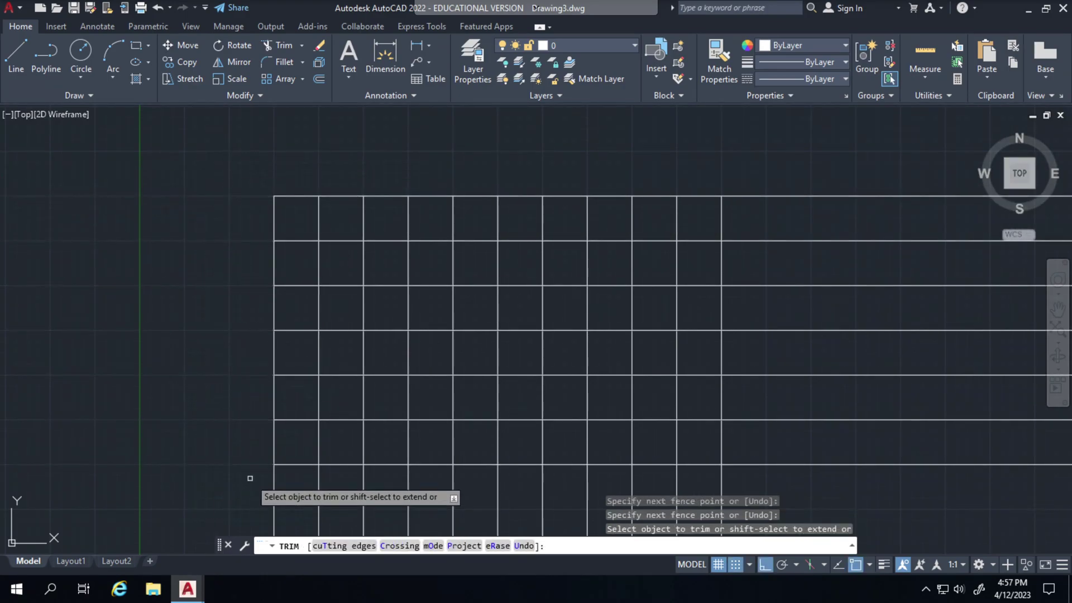
- Trim the line ends overhanging the right and bottom edges of the grid
{"action": "left_click", "coordinate": [762, 158]}
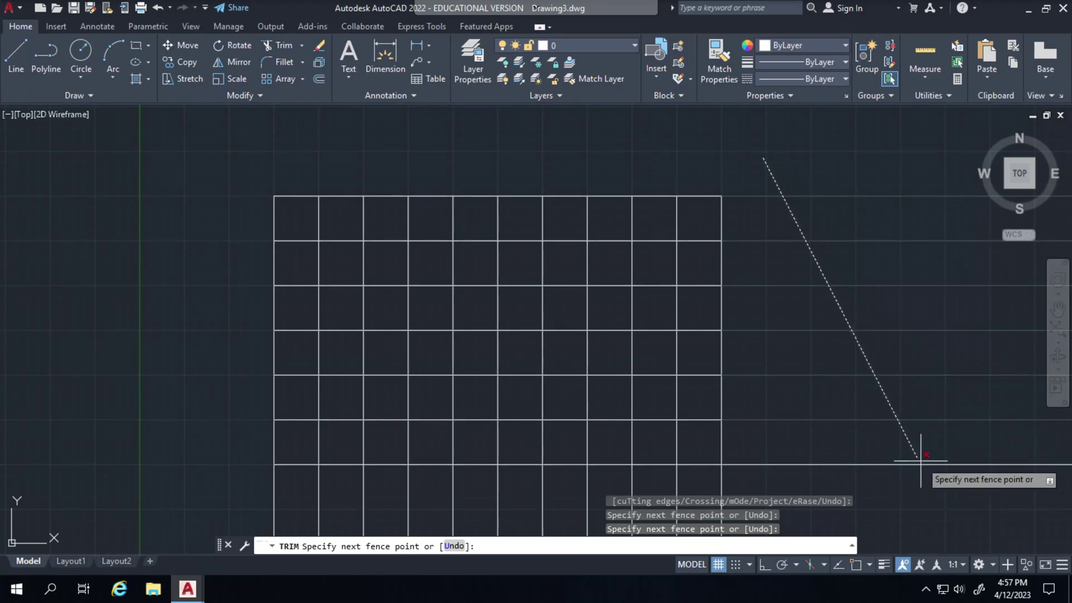
{"action": "key", "text": "Return"}
{"action": "middle_click_drag", "start_coordinate": [804, 361], "coordinate": [802, 289]}
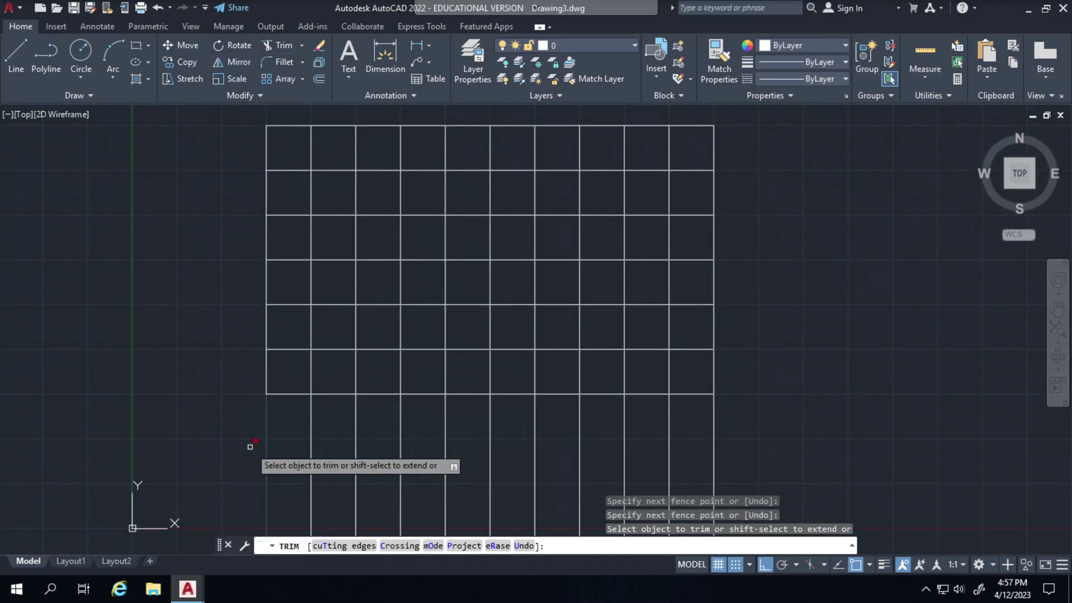
{"action": "left_click", "coordinate": [217, 433]}
{"action": "left_click", "coordinate": [814, 451]}
{"action": "key", "text": "Return"}
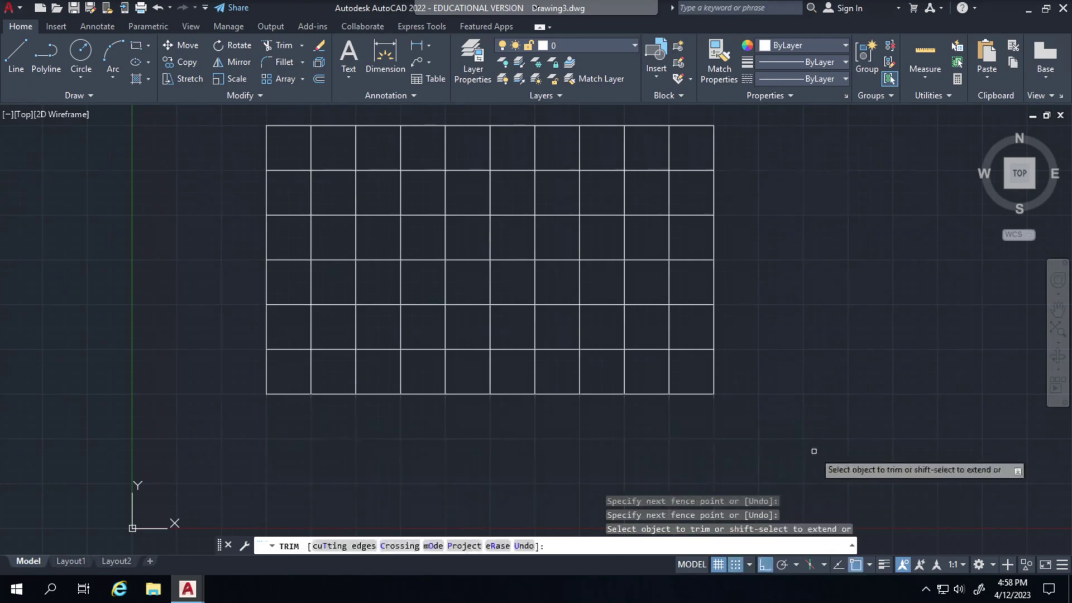
{"action": "middle_click_drag", "start_coordinate": [557, 442], "coordinate": [561, 454]}
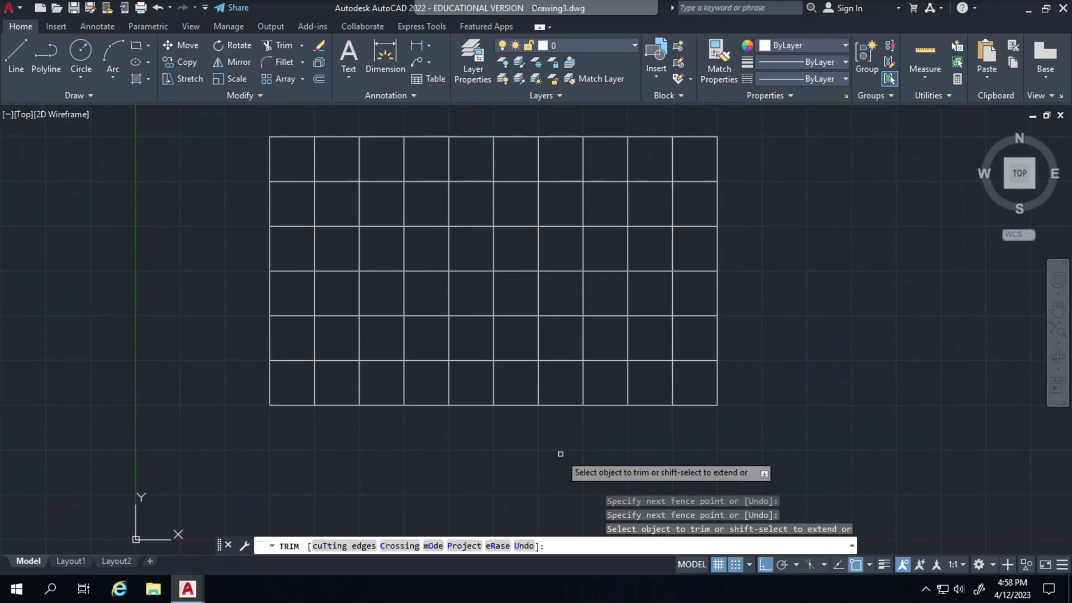
{"action": "middle_click_drag", "start_coordinate": [661, 434], "coordinate": [639, 463]}
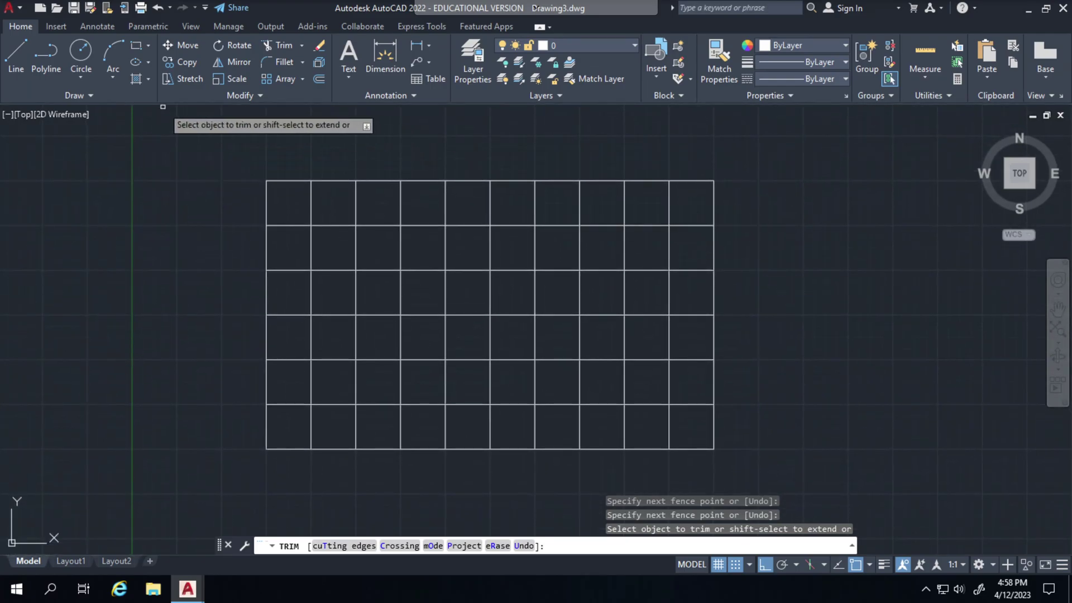
- In Layer Properties, add layer 'Construction' with colour yellow and lineweight 0.60 mm
{"action": "left_click", "coordinate": [464, 54]}
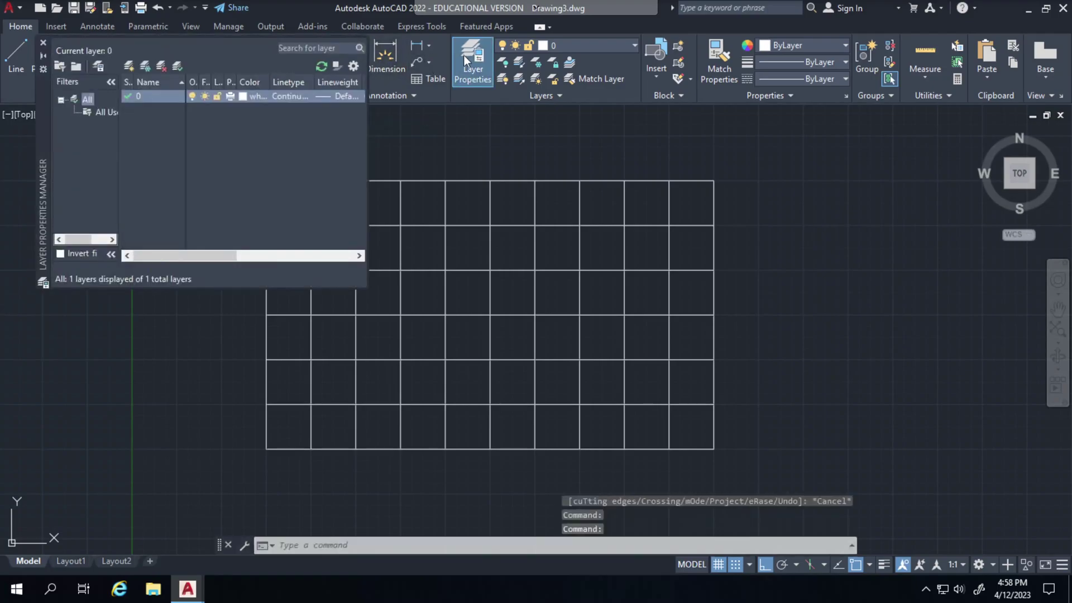
{"action": "left_click", "coordinate": [129, 66]}
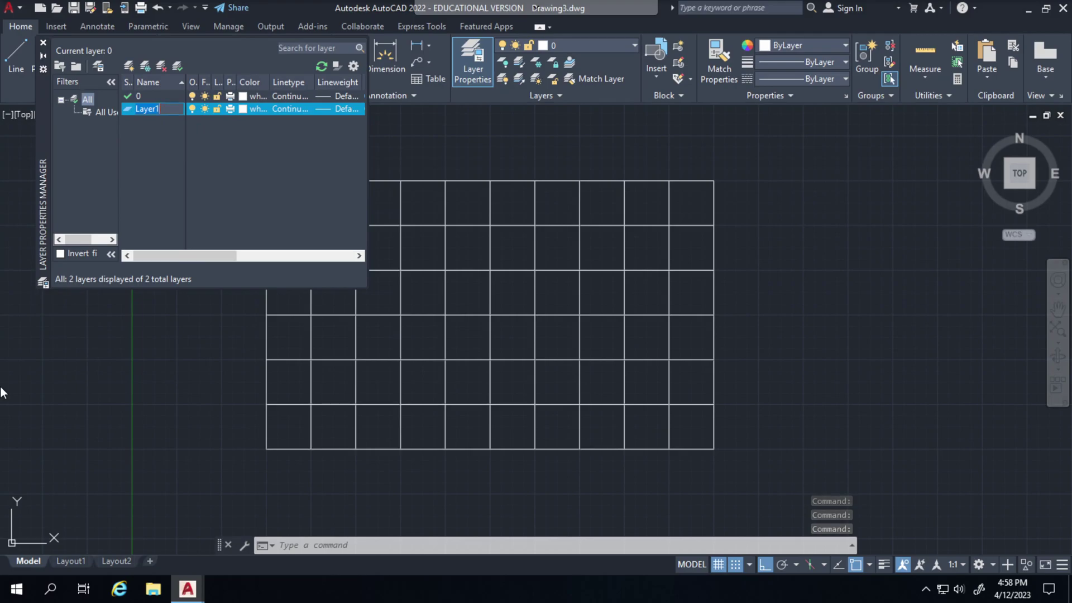
{"action": "type", "text": "Co"}
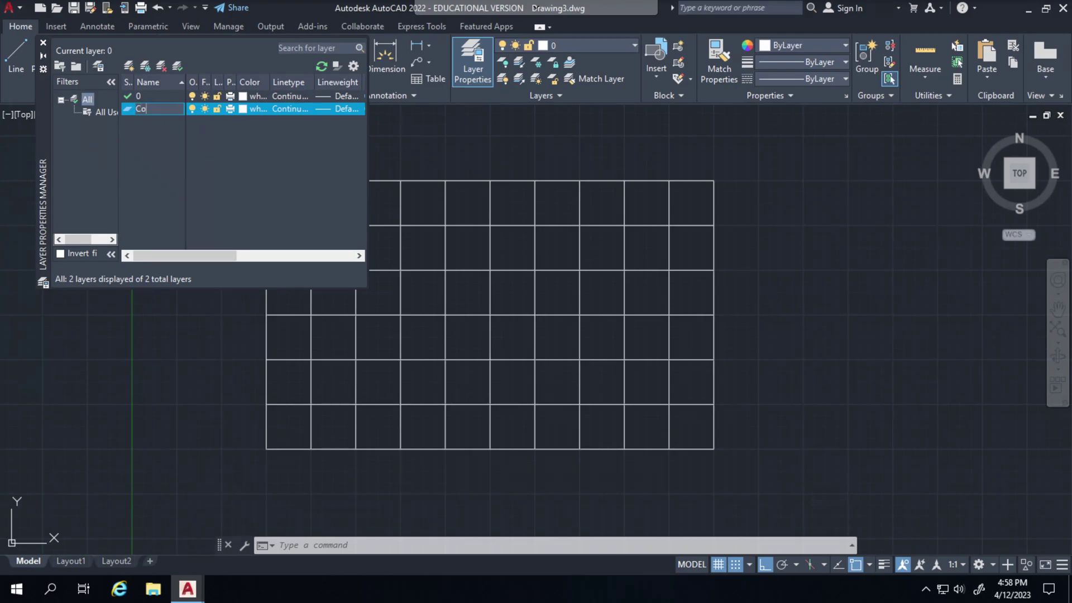
{"action": "type", "text": "nstruction"}
{"action": "key", "text": "Return"}
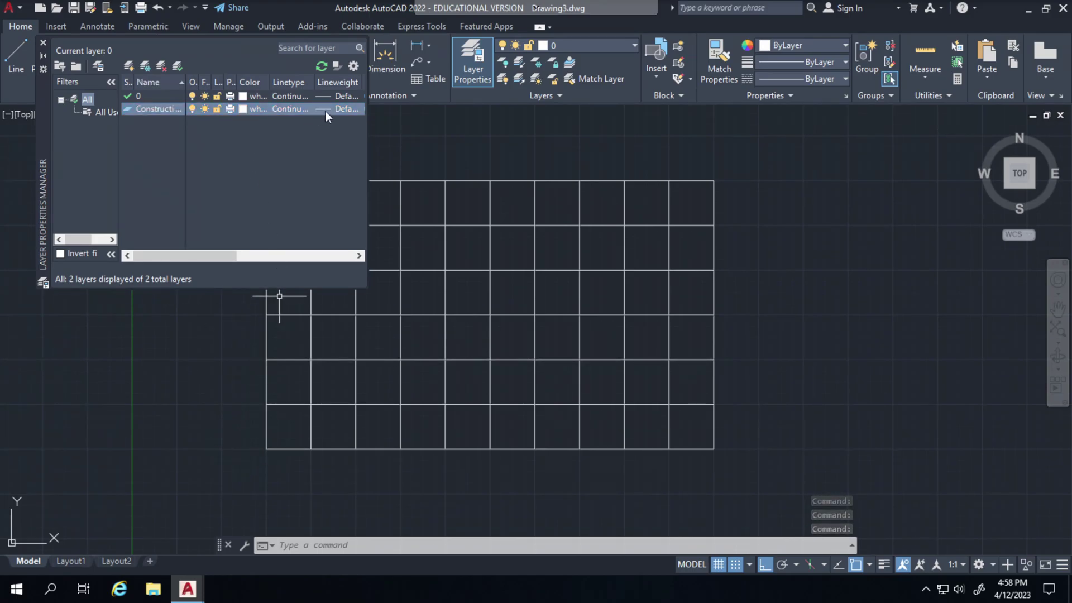
{"action": "left_click", "coordinate": [242, 110]}
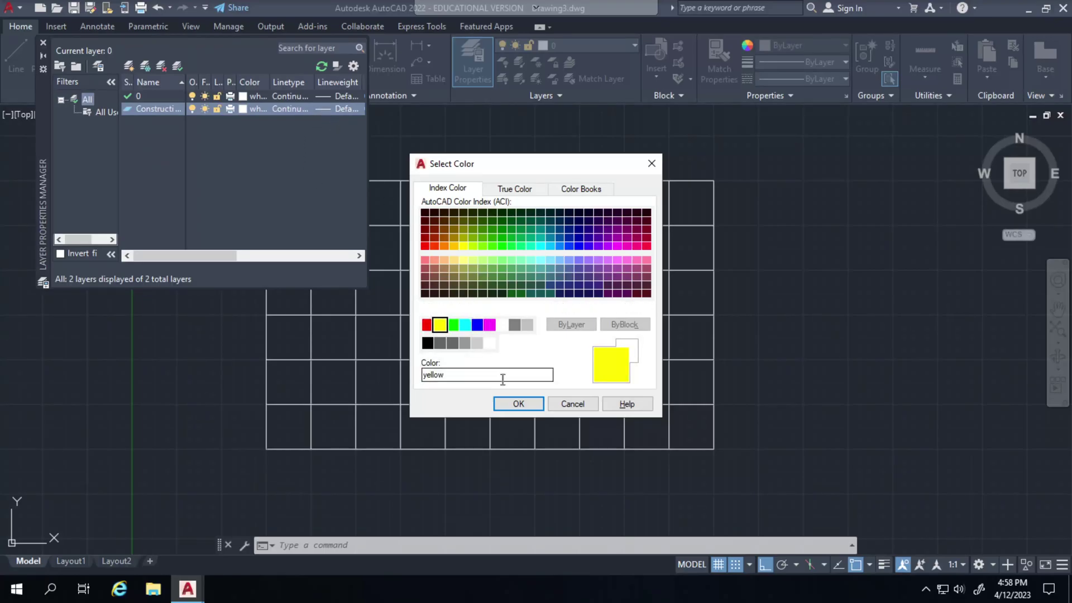
{"action": "left_click", "coordinate": [517, 406]}
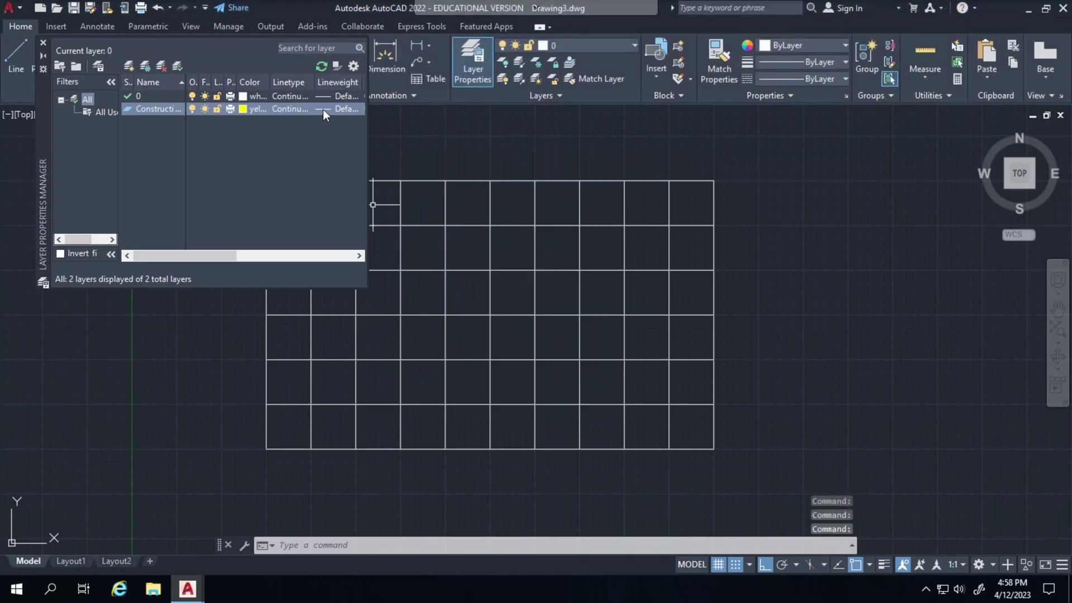
{"action": "left_click", "coordinate": [323, 110]}
{"action": "scroll", "coordinate": [565, 298], "scroll_direction": "down", "scroll_amount": 4}
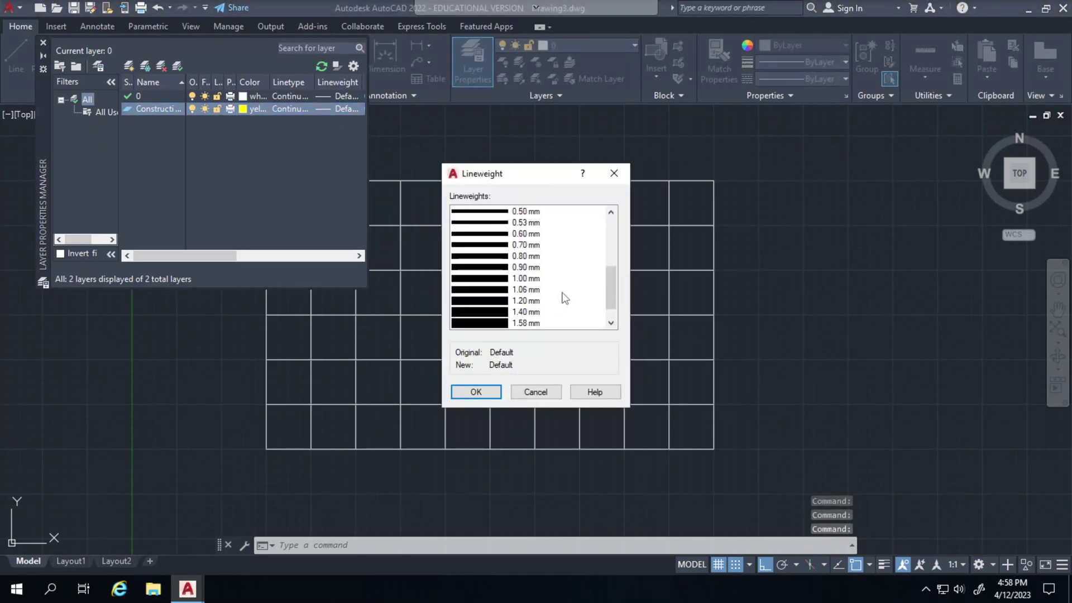
{"action": "left_click", "coordinate": [530, 234]}
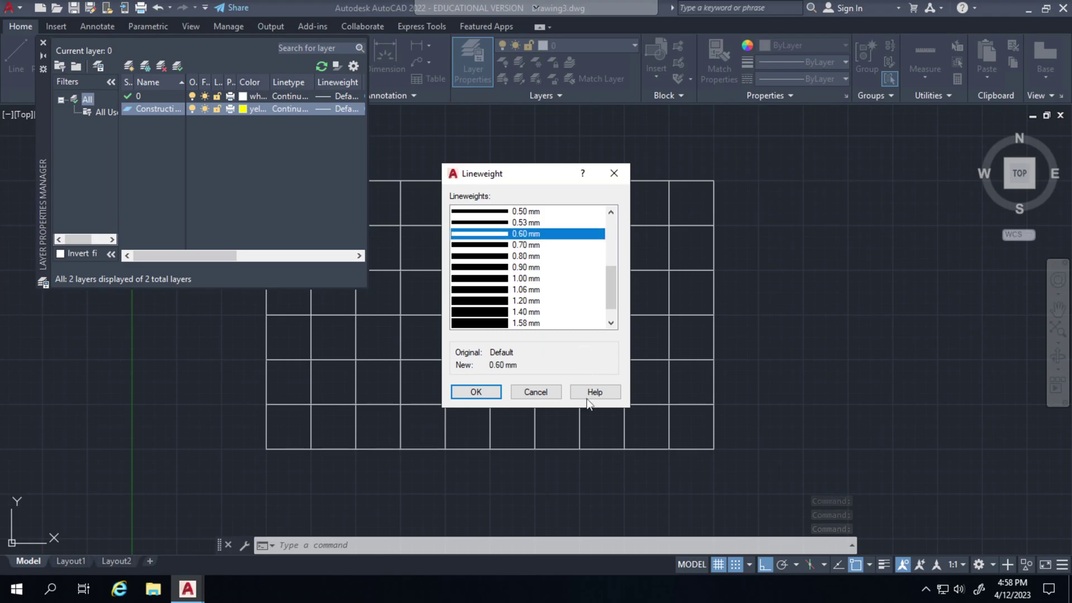
{"action": "left_click", "coordinate": [476, 392]}
- Close the Layer Properties manager and start the Construction Line tool from the Draw panel
{"action": "mouse_move", "coordinate": [443, 351]}
{"action": "middle_mouse_down"}
{"action": "mouse_move", "coordinate": [595, 342]}
{"action": "mouse_move", "coordinate": [584, 332]}
{"action": "middle_mouse_up"}
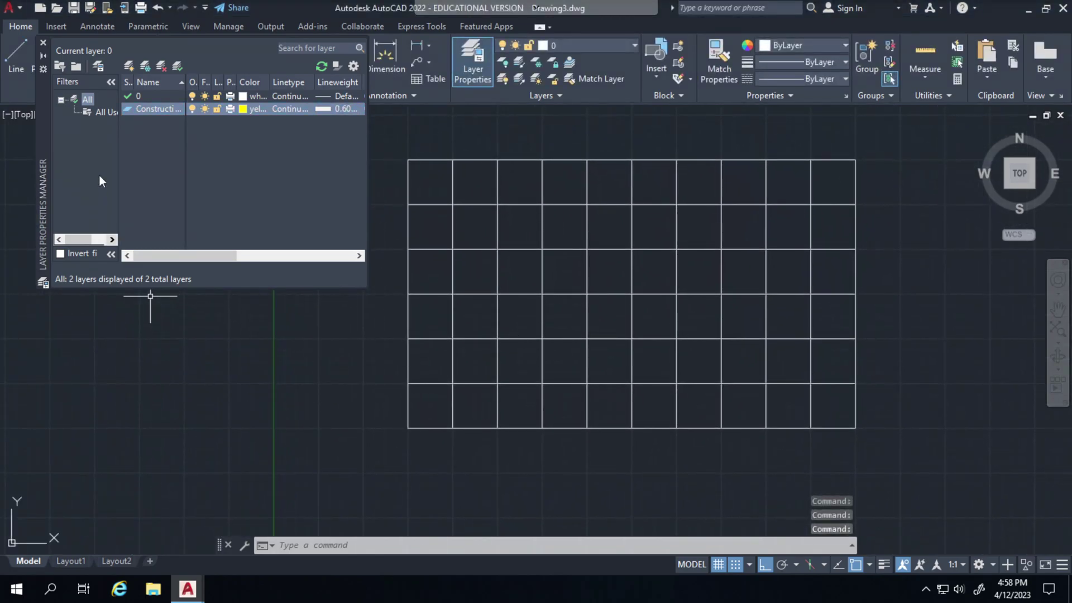
{"action": "left_click", "coordinate": [43, 43]}
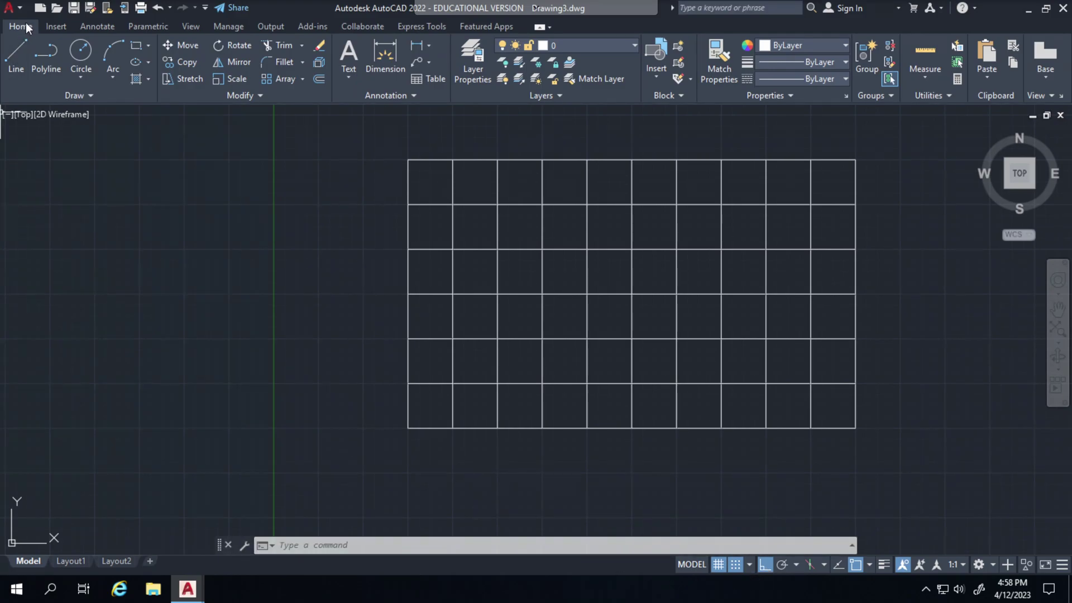
{"action": "left_click", "coordinate": [93, 97]}
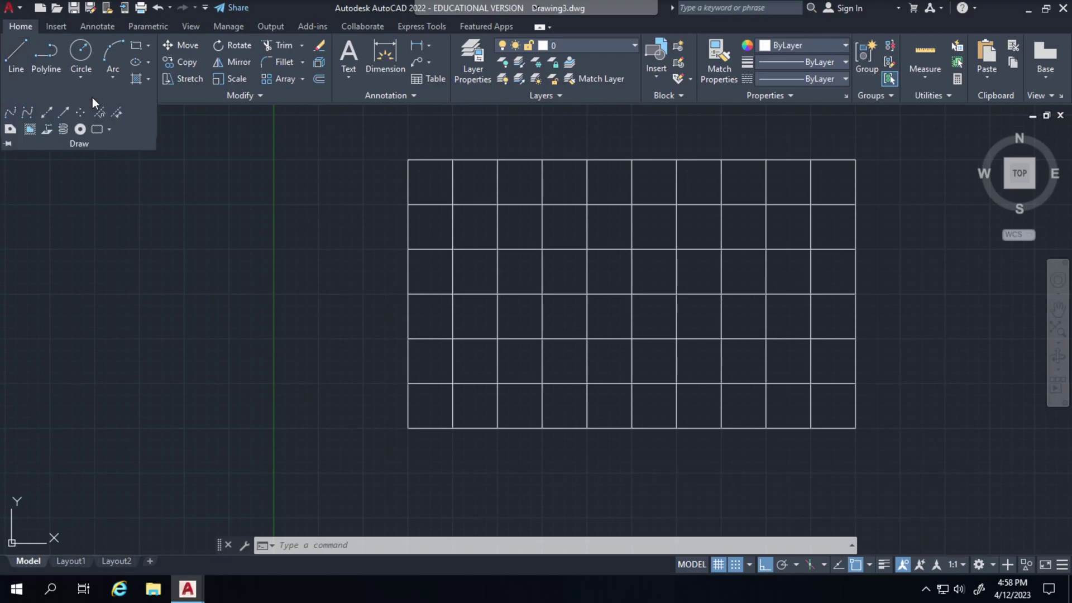
{"action": "left_click", "coordinate": [45, 114]}
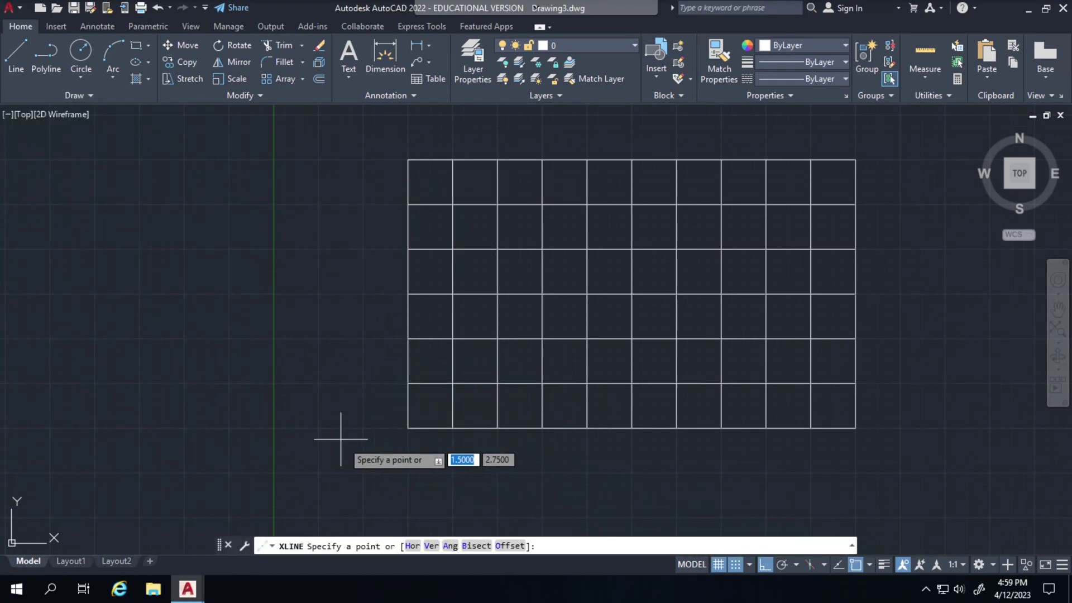
- Place a vertical and a horizontal construction line crossing below and left of the grid
{"action": "left_click", "coordinate": [363, 473]}
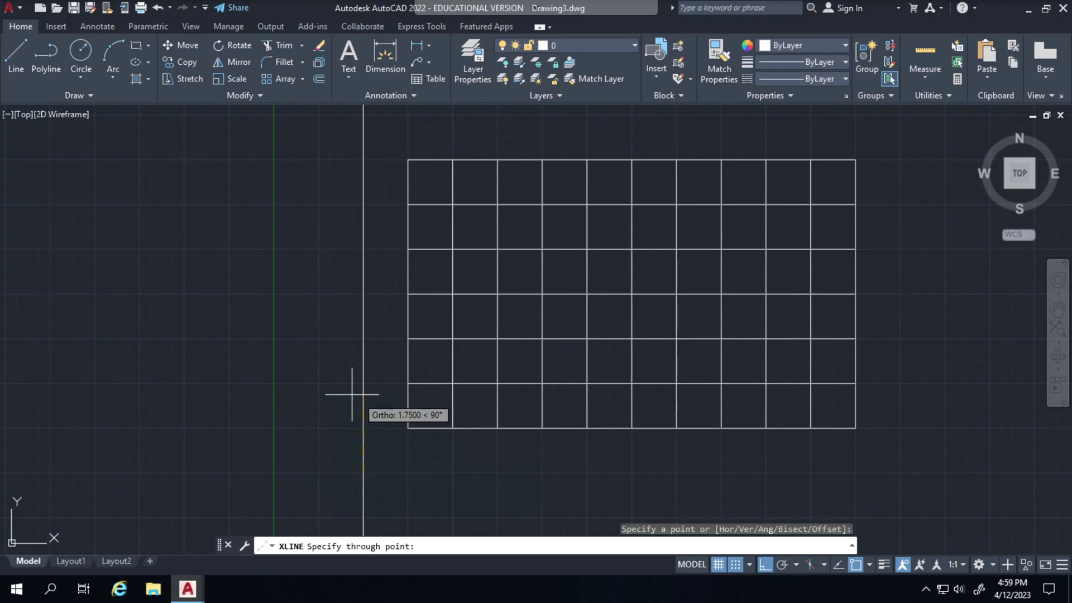
{"action": "left_click", "coordinate": [374, 417]}
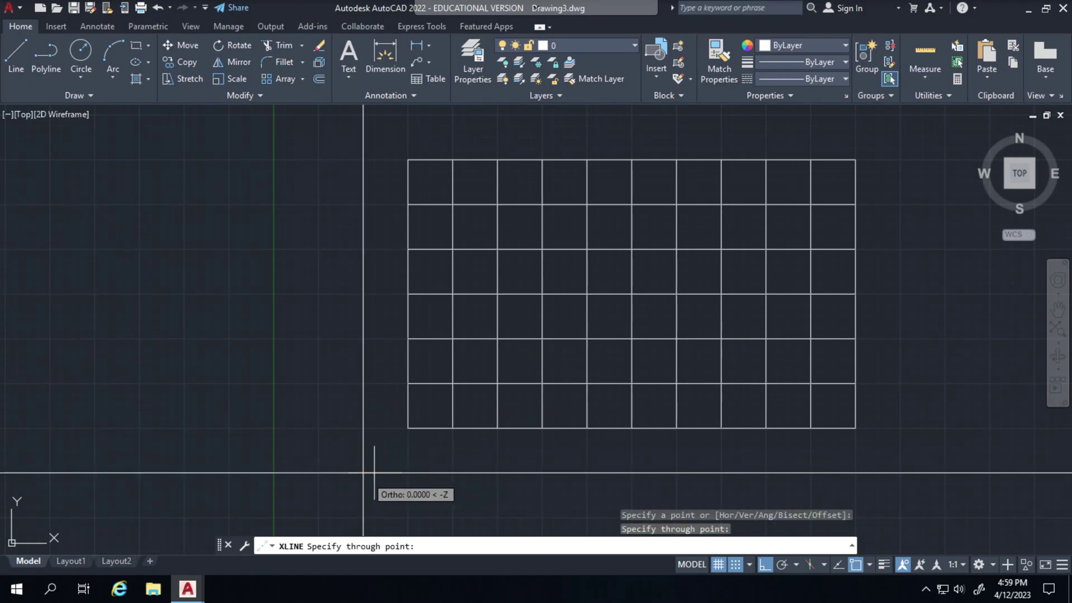
{"action": "left_click", "coordinate": [402, 473]}
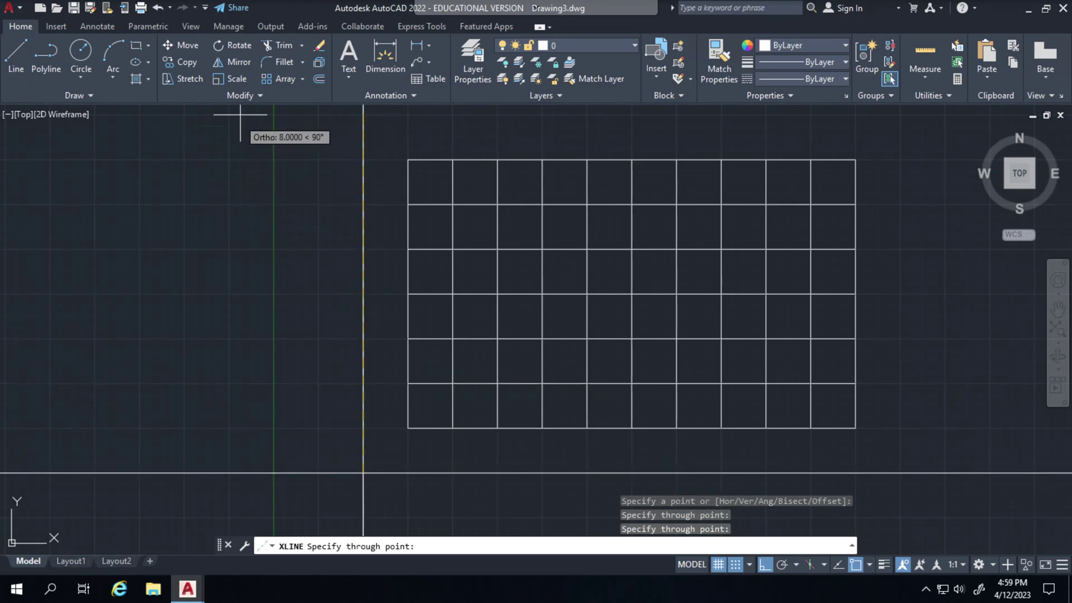
{"action": "left_click", "coordinate": [318, 79]}
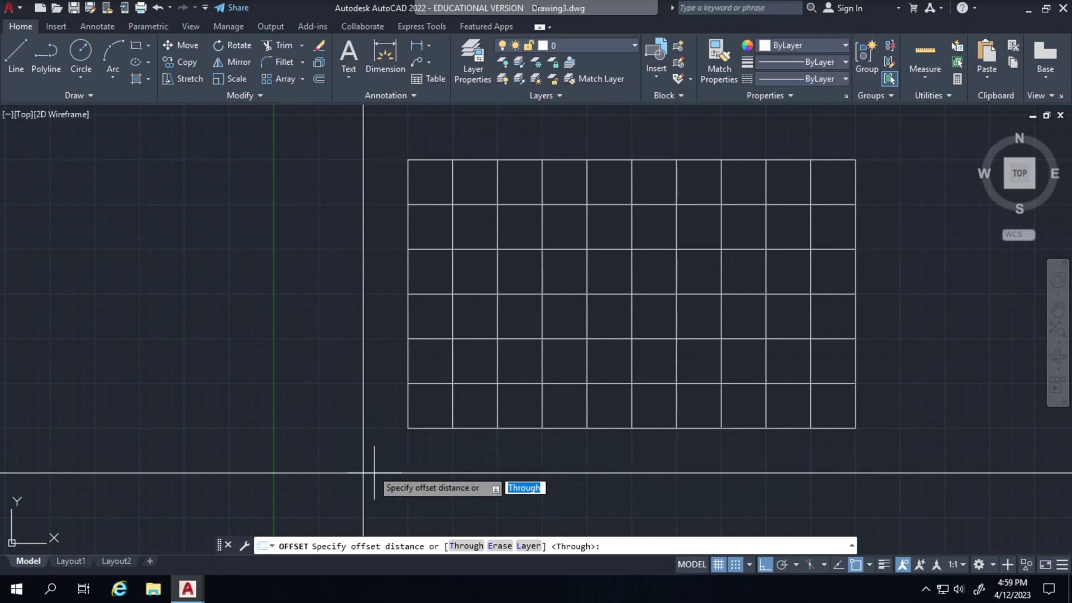
- Make Construction the current layer
{"action": "left_click", "coordinate": [633, 46]}
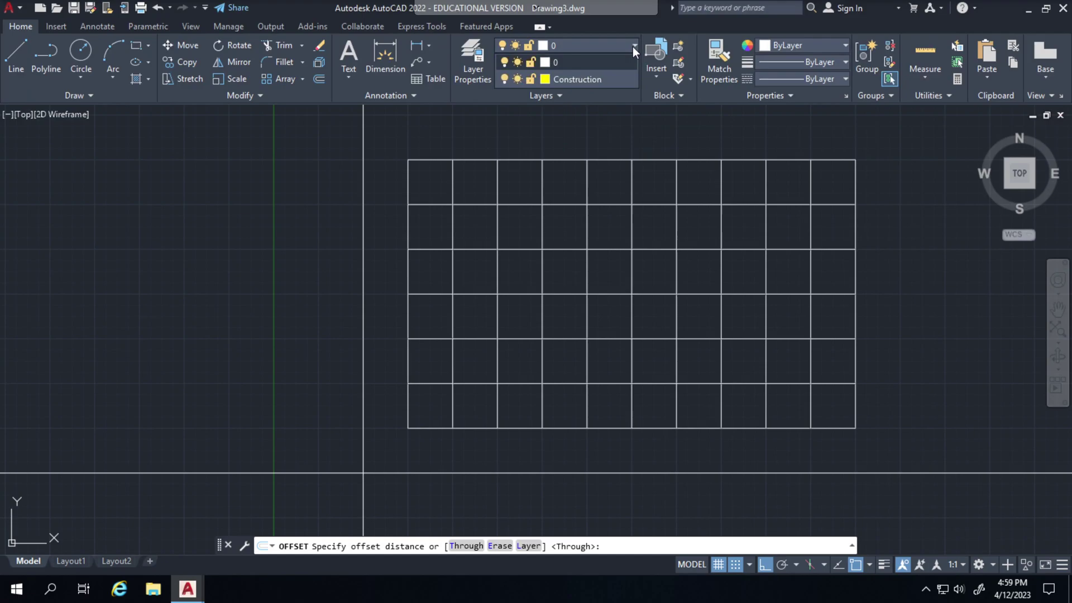
{"action": "left_click", "coordinate": [584, 81]}
{"action": "mouse_move", "coordinate": [670, 294]}
{"action": "middle_mouse_down"}
{"action": "mouse_move", "coordinate": [608, 313]}
{"action": "mouse_move", "coordinate": [491, 323]}
{"action": "middle_mouse_up"}
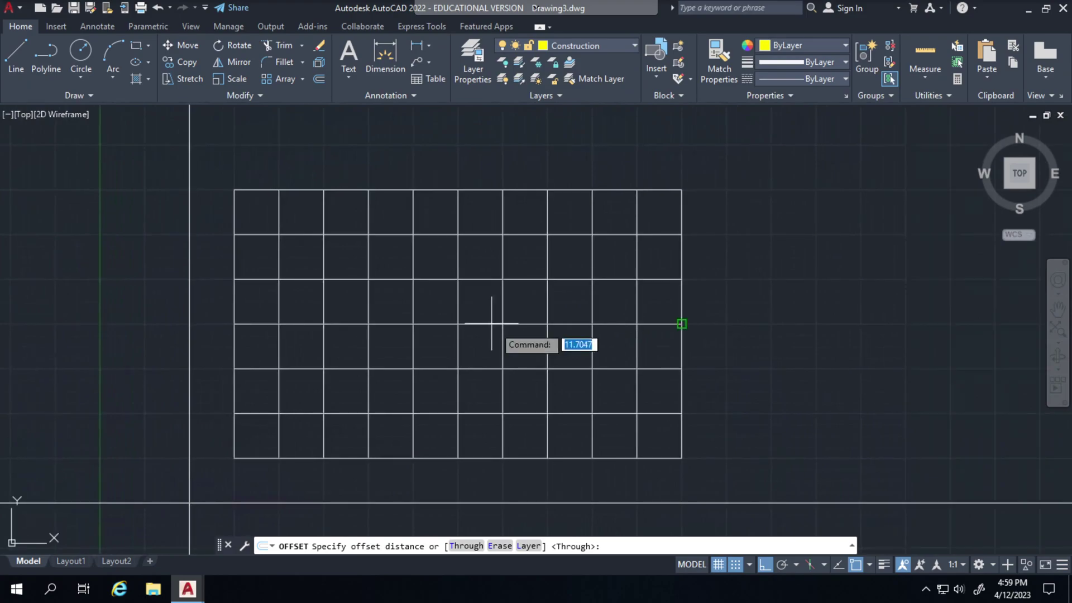
{"action": "left_click", "coordinate": [727, 144]}
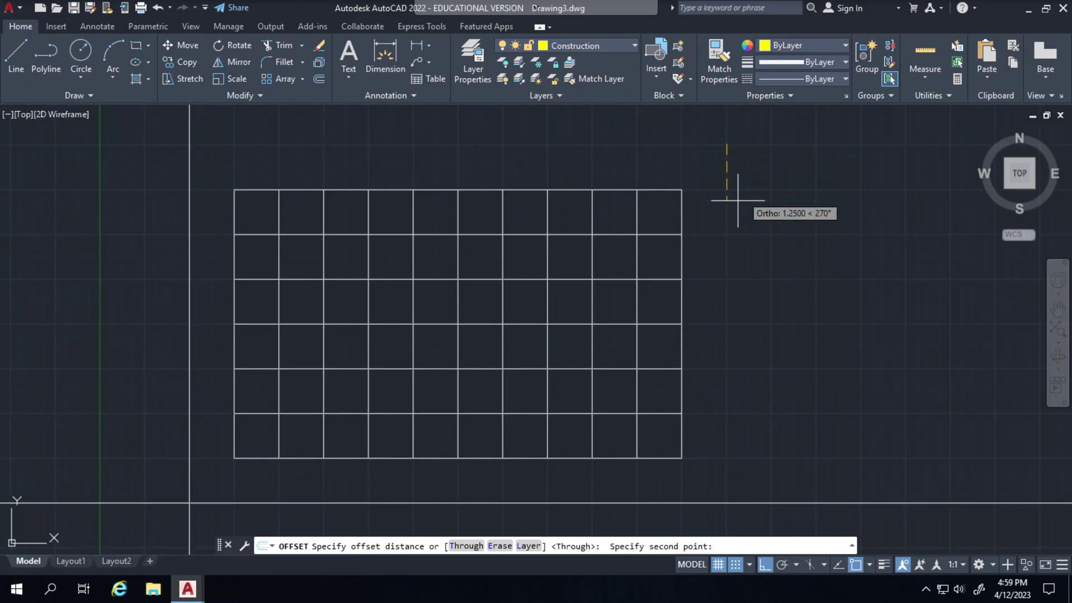
- Draw vertical and horizontal construction lines right of and above the grid, with lineweights shown
{"action": "left_click", "coordinate": [59, 93]}
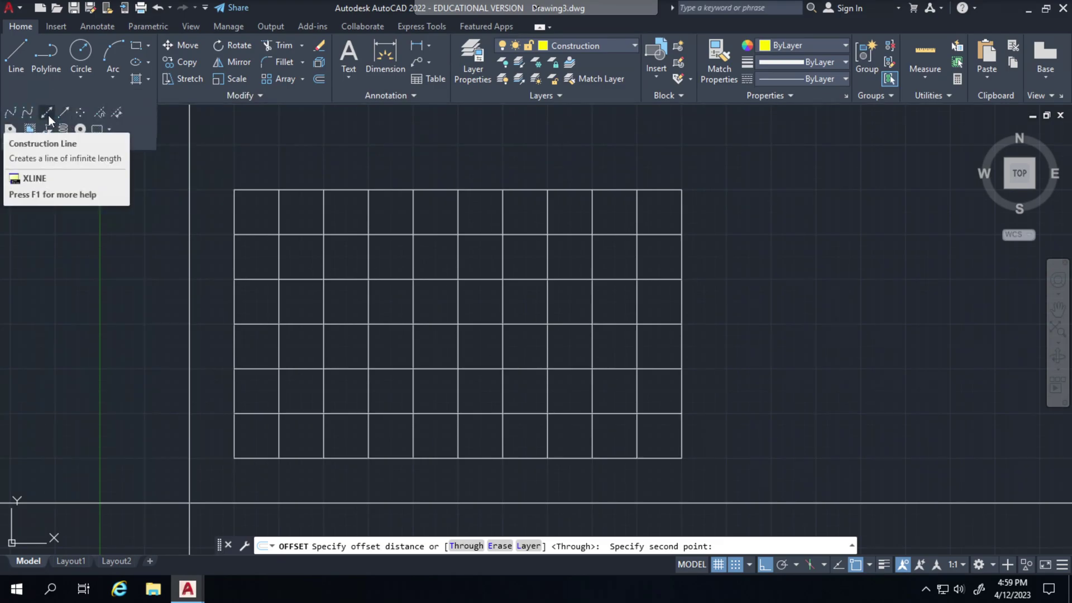
{"action": "left_click", "coordinate": [48, 115]}
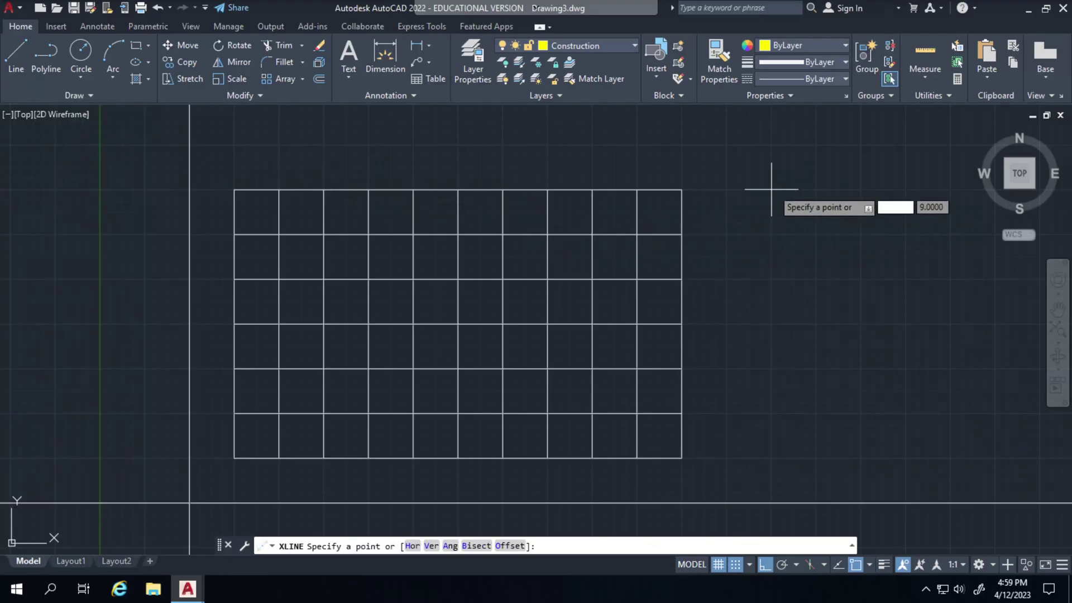
{"action": "left_click", "coordinate": [772, 148]}
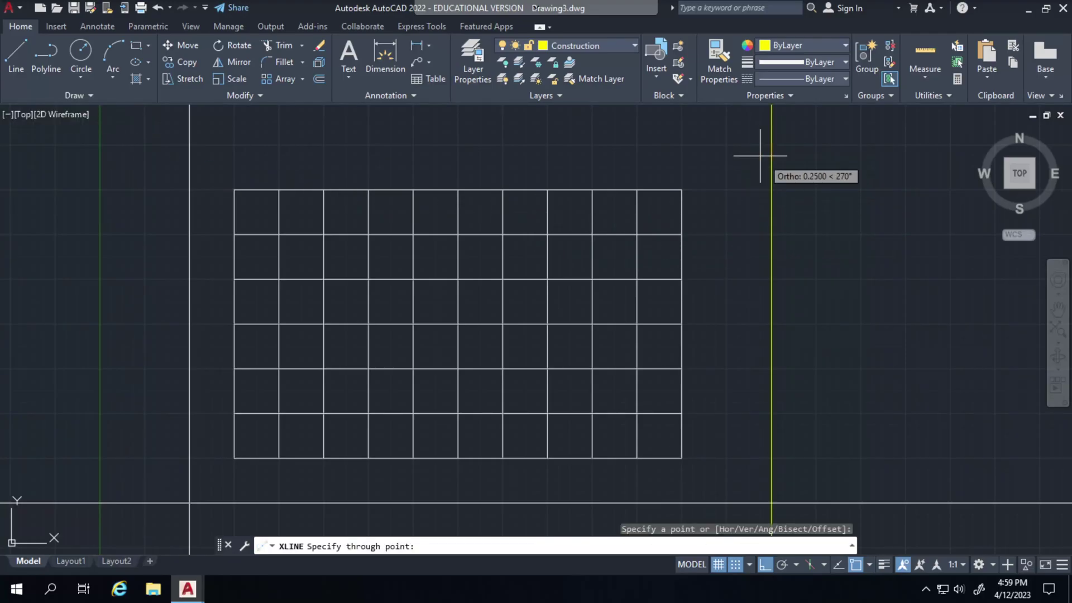
{"action": "left_click", "coordinate": [762, 159]}
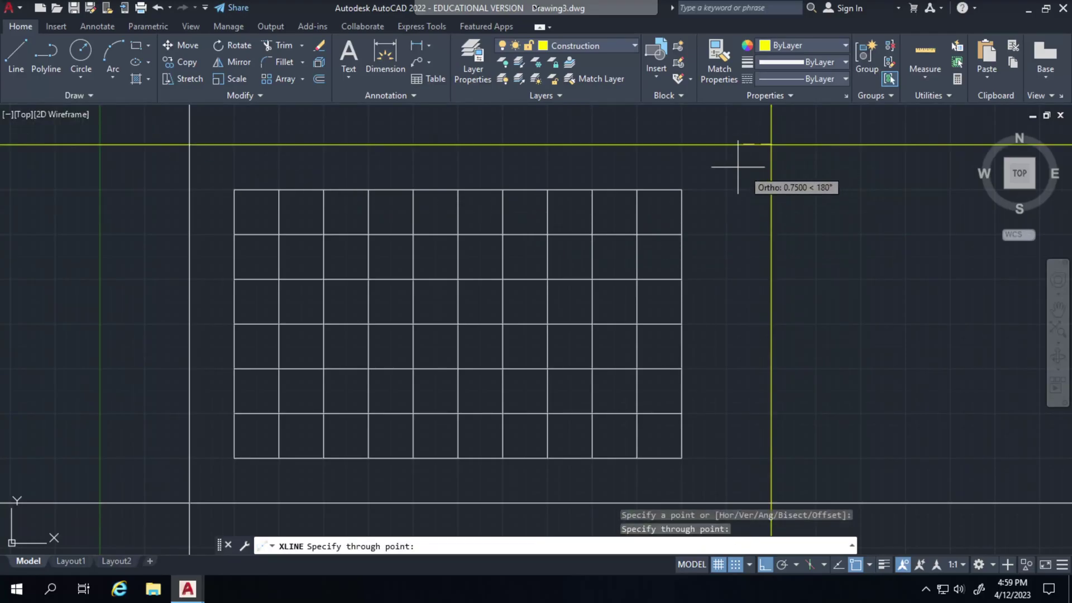
{"action": "left_click", "coordinate": [761, 144]}
{"action": "left_click", "coordinate": [599, 166]}
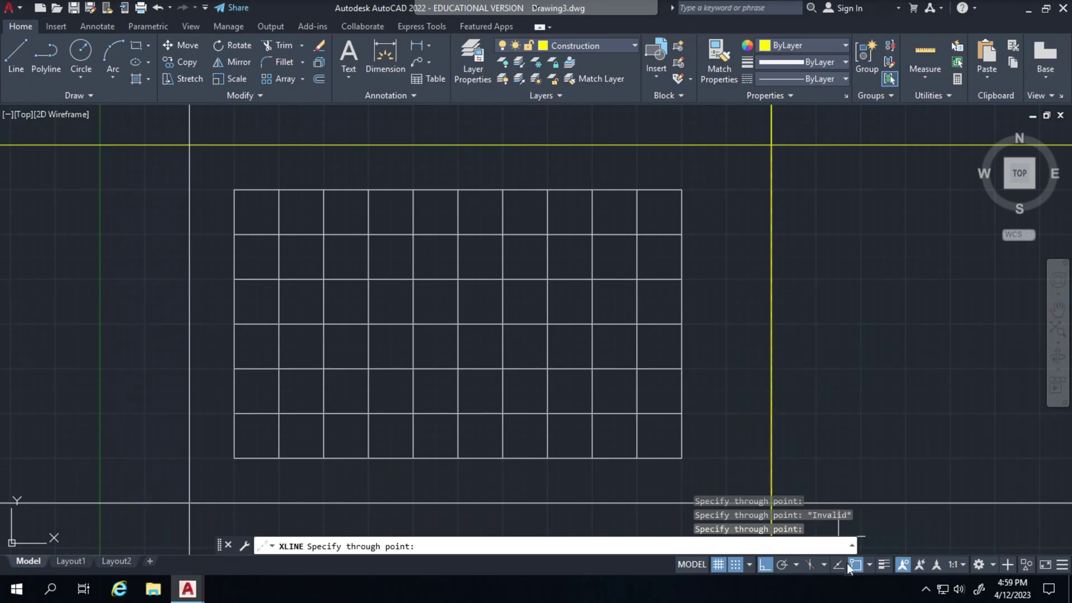
{"action": "left_click", "coordinate": [880, 565]}
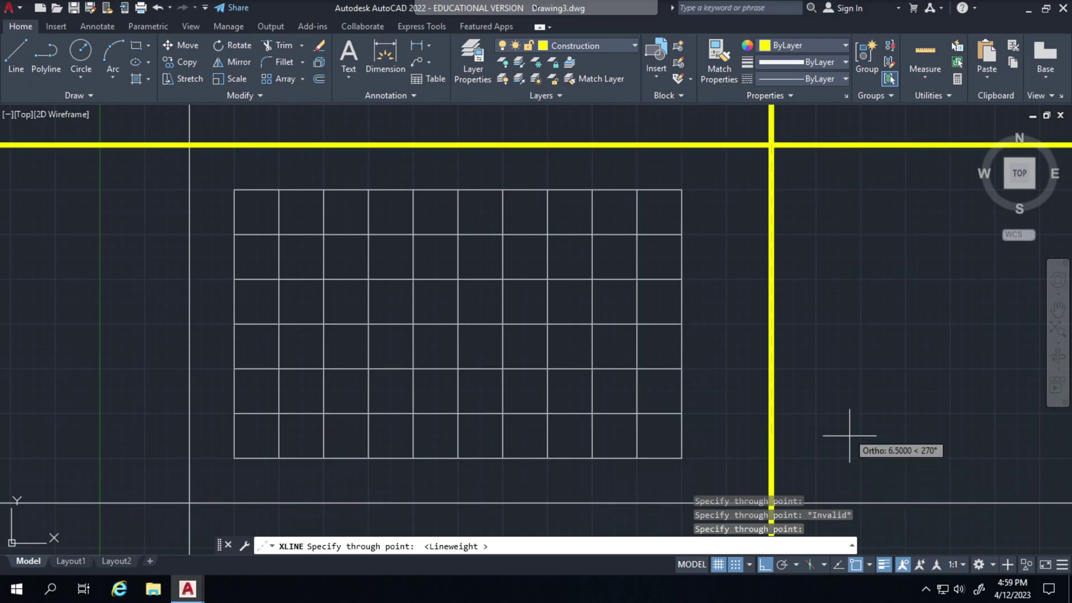
{"action": "mouse_move", "coordinate": [730, 376]}
{"action": "middle_mouse_down"}
{"action": "mouse_move", "coordinate": [724, 348]}
{"action": "mouse_move", "coordinate": [718, 377]}
{"action": "mouse_move", "coordinate": [742, 352]}
{"action": "mouse_move", "coordinate": [740, 363]}
{"action": "middle_mouse_up"}
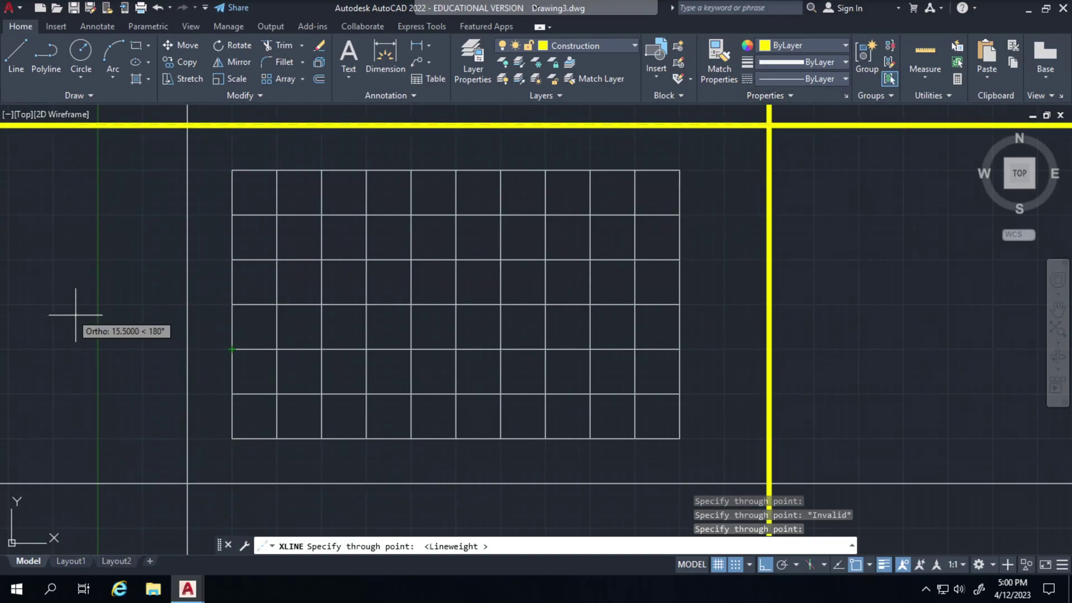
- Move the left vertical and bottom horizontal construction lines onto the yellow Construction layer
{"action": "key", "text": "Escape"}
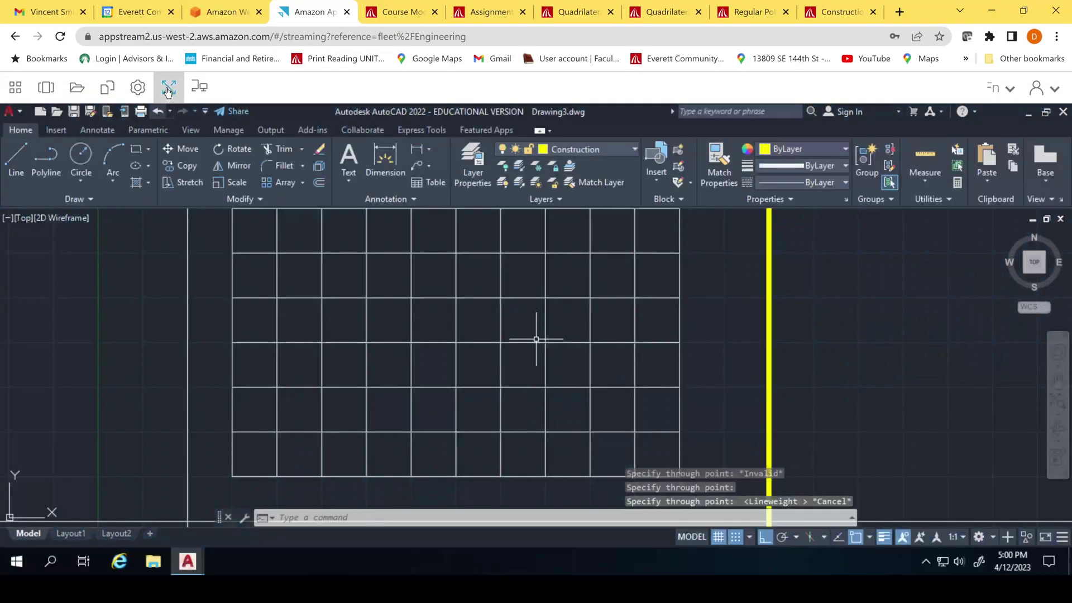
{"action": "left_click", "coordinate": [168, 87]}
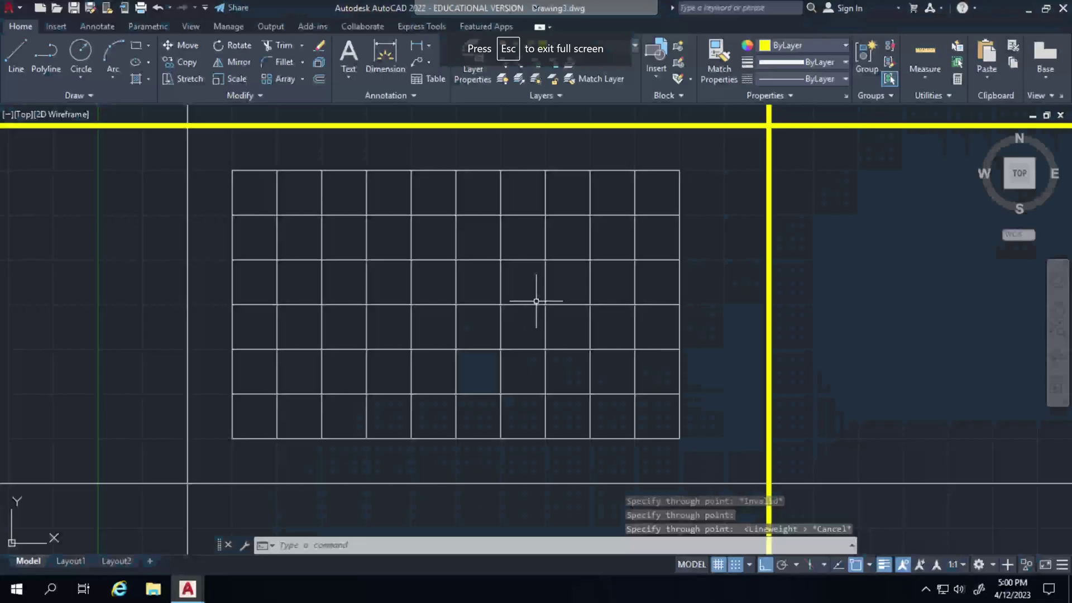
{"action": "left_click", "coordinate": [187, 288]}
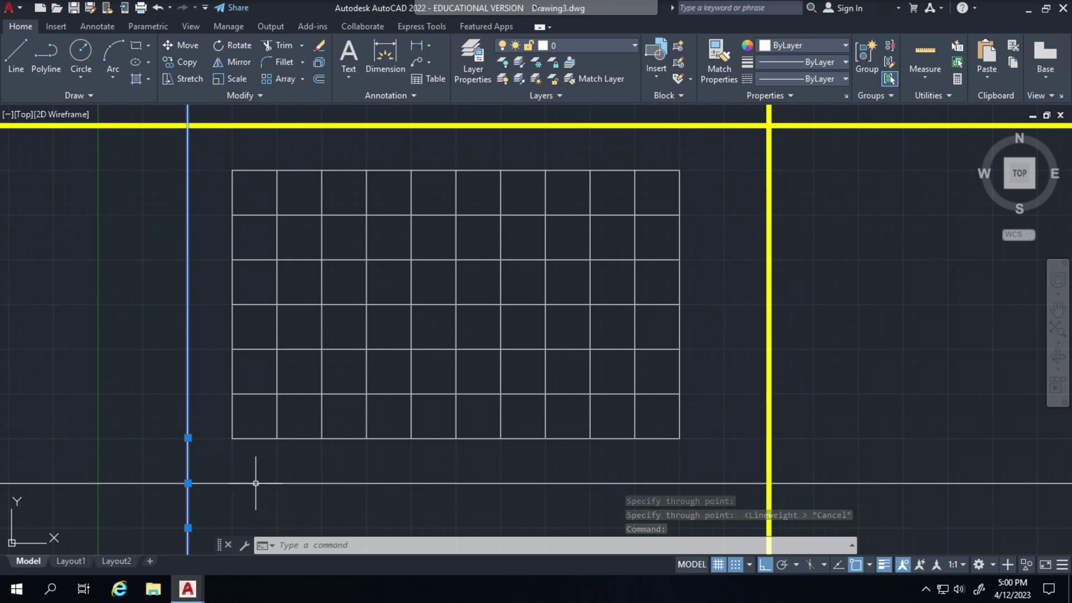
{"action": "left_click", "coordinate": [259, 483]}
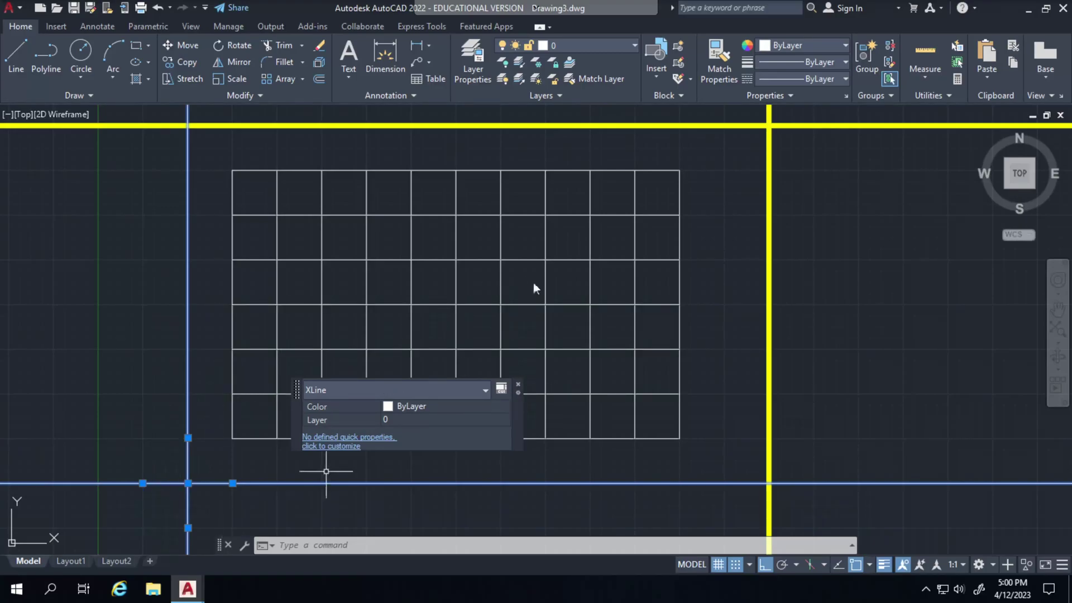
{"action": "left_click", "coordinate": [634, 45]}
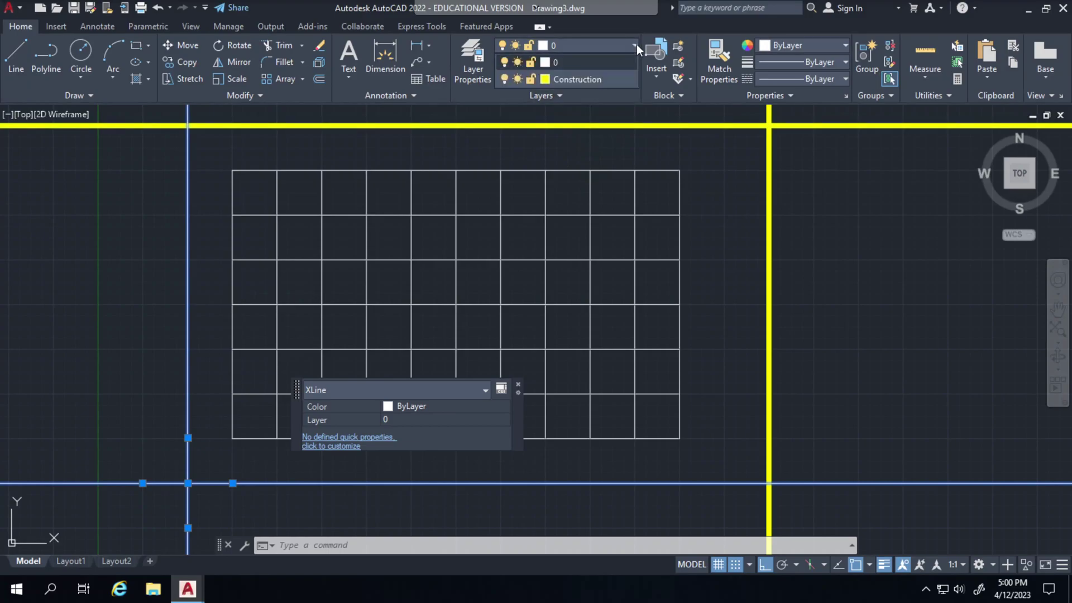
{"action": "left_click", "coordinate": [598, 80]}
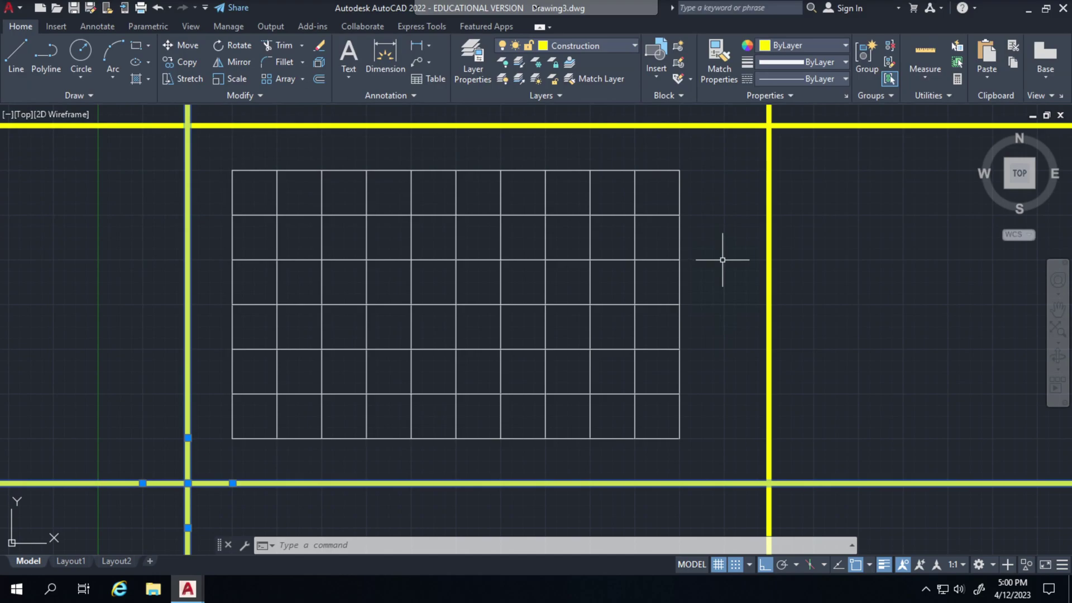
{"action": "scroll", "coordinate": [723, 259], "scroll_direction": "down", "scroll_amount": 3}
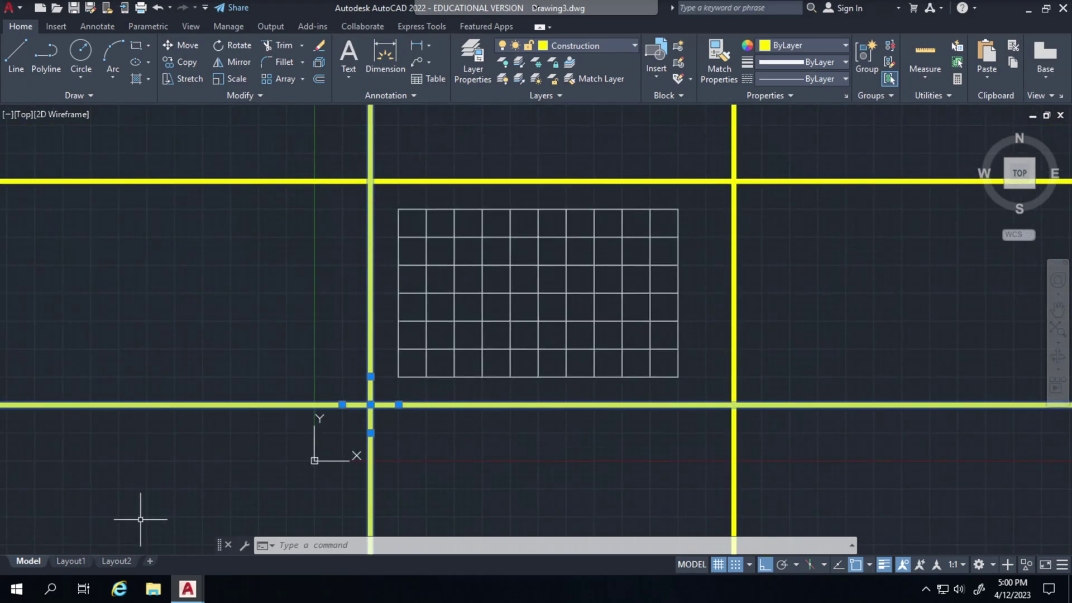
- Trim the overhanging construction line ends with fence passes, undoing one wrong trim
{"action": "left_click", "coordinate": [286, 46]}
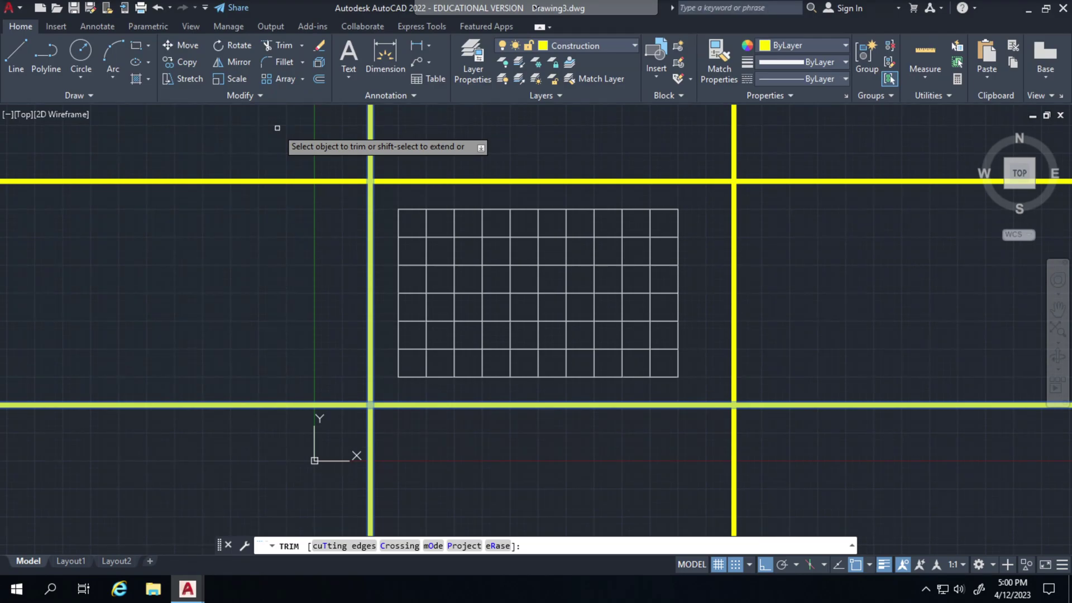
{"action": "mouse_move", "coordinate": [277, 128]}
{"action": "left_mouse_down"}
{"action": "mouse_move", "coordinate": [694, 130]}
{"action": "mouse_move", "coordinate": [783, 154]}
{"action": "mouse_move", "coordinate": [890, 238]}
{"action": "mouse_move", "coordinate": [907, 272]}
{"action": "mouse_move", "coordinate": [891, 424]}
{"action": "mouse_move", "coordinate": [842, 454]}
{"action": "mouse_move", "coordinate": [565, 510]}
{"action": "mouse_move", "coordinate": [185, 515]}
{"action": "mouse_move", "coordinate": [38, 446]}
{"action": "mouse_move", "coordinate": [5, 380]}
{"action": "mouse_move", "coordinate": [31, 283]}
{"action": "mouse_move", "coordinate": [57, 321]}
{"action": "mouse_move", "coordinate": [207, 456]}
{"action": "mouse_move", "coordinate": [367, 517]}
{"action": "mouse_move", "coordinate": [639, 484]}
{"action": "mouse_move", "coordinate": [869, 418]}
{"action": "mouse_move", "coordinate": [958, 338]}
{"action": "mouse_move", "coordinate": [808, 385]}
{"action": "left_mouse_up"}
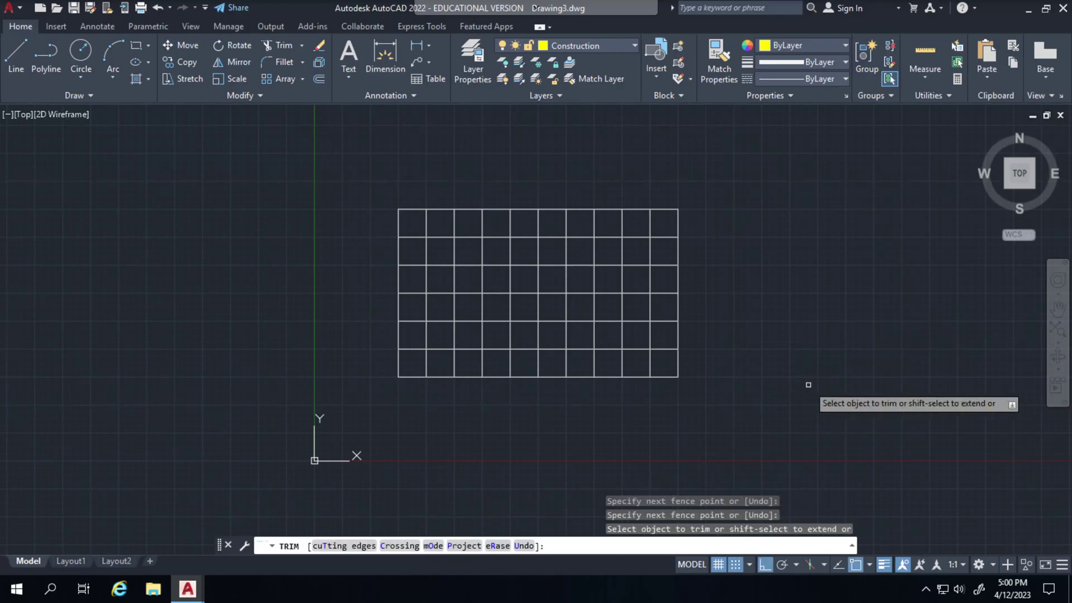
{"action": "key", "text": "ctrl+z"}
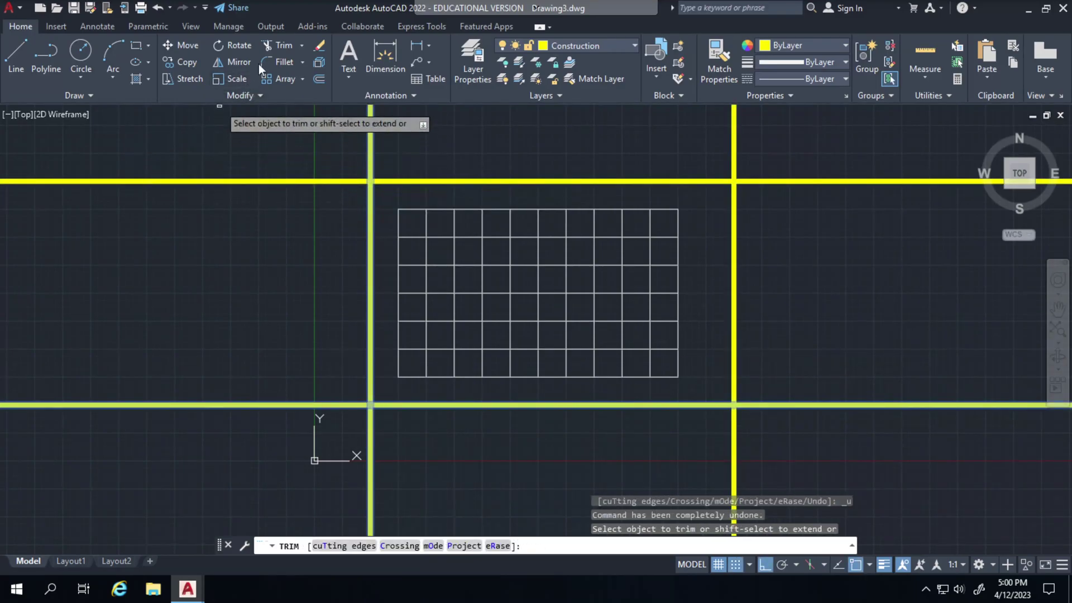
{"action": "left_click", "coordinate": [272, 49]}
{"action": "left_click_drag", "start_coordinate": [265, 130], "coordinate": [743, 115]}
{"action": "mouse_move", "coordinate": [846, 155]}
{"action": "left_mouse_down"}
{"action": "mouse_move", "coordinate": [880, 270]}
{"action": "mouse_move", "coordinate": [927, 522]}
{"action": "left_mouse_up"}
{"action": "mouse_move", "coordinate": [813, 461]}
{"action": "left_mouse_down"}
{"action": "mouse_move", "coordinate": [157, 486]}
{"action": "mouse_move", "coordinate": [112, 411]}
{"action": "mouse_move", "coordinate": [232, 64]}
{"action": "mouse_move", "coordinate": [240, 109]}
{"action": "left_mouse_up"}
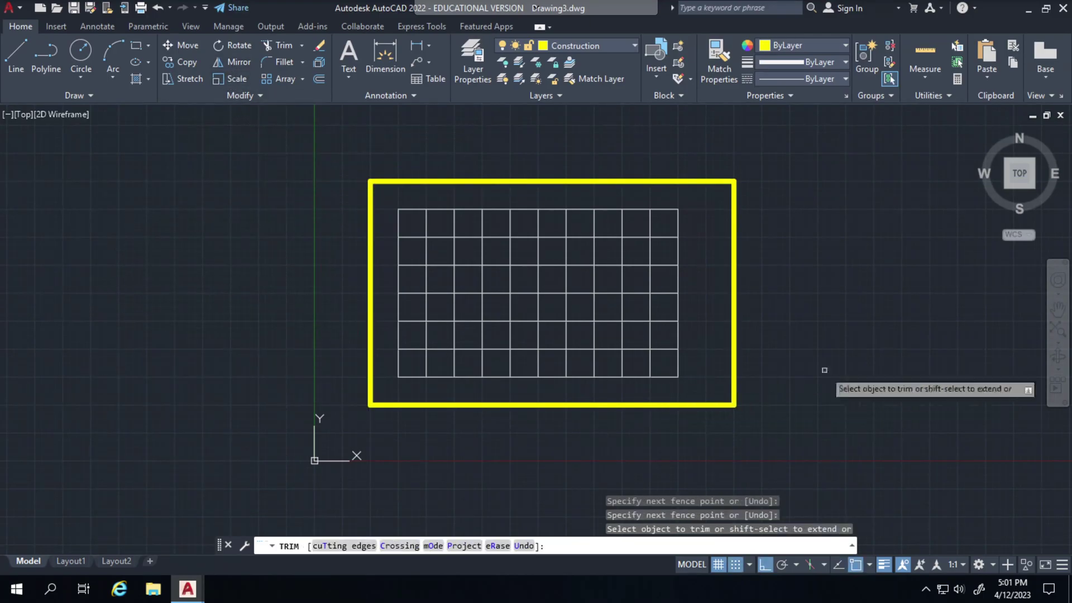
- Pan and zoom to centre the yellow-bordered grid in view
{"action": "mouse_move", "coordinate": [841, 335]}
{"action": "middle_mouse_down"}
{"action": "mouse_move", "coordinate": [770, 328]}
{"action": "mouse_move", "coordinate": [780, 318]}
{"action": "middle_mouse_up"}
{"action": "scroll", "coordinate": [773, 315], "scroll_direction": "up", "scroll_amount": 2}
{"action": "scroll", "coordinate": [773, 315], "scroll_direction": "down", "scroll_amount": 2}
{"action": "scroll", "coordinate": [798, 319], "scroll_direction": "up", "scroll_amount": 2}
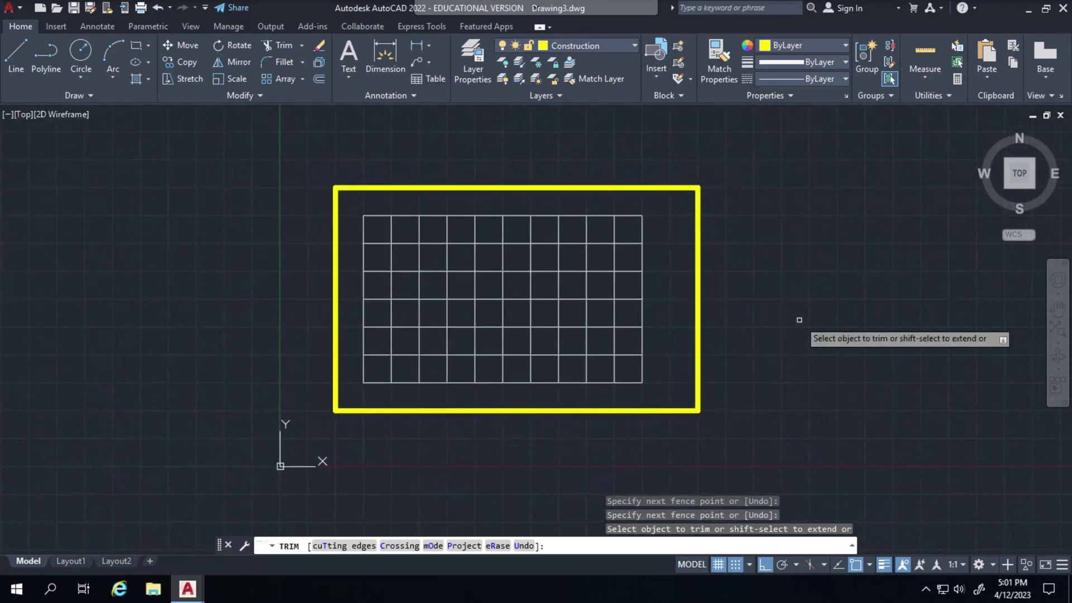
{"action": "mouse_move", "coordinate": [773, 282]}
{"action": "middle_mouse_down"}
{"action": "mouse_move", "coordinate": [826, 304]}
{"action": "mouse_move", "coordinate": [839, 292]}
{"action": "middle_mouse_up"}
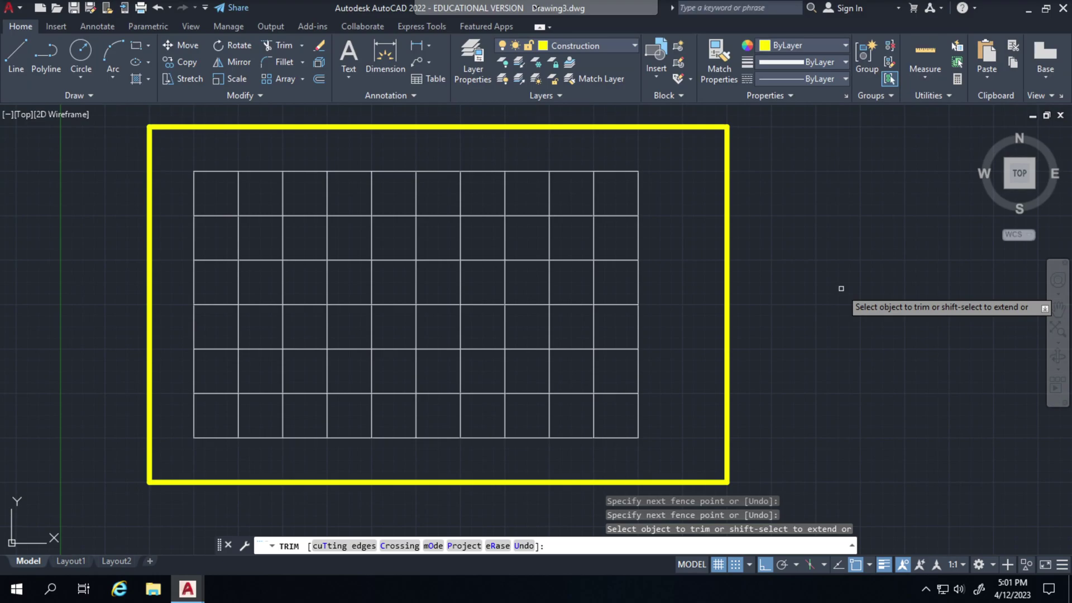
- Switch to Chrome and open the Canvas course Modules page
{"action": "key", "text": "alt+Tab"}
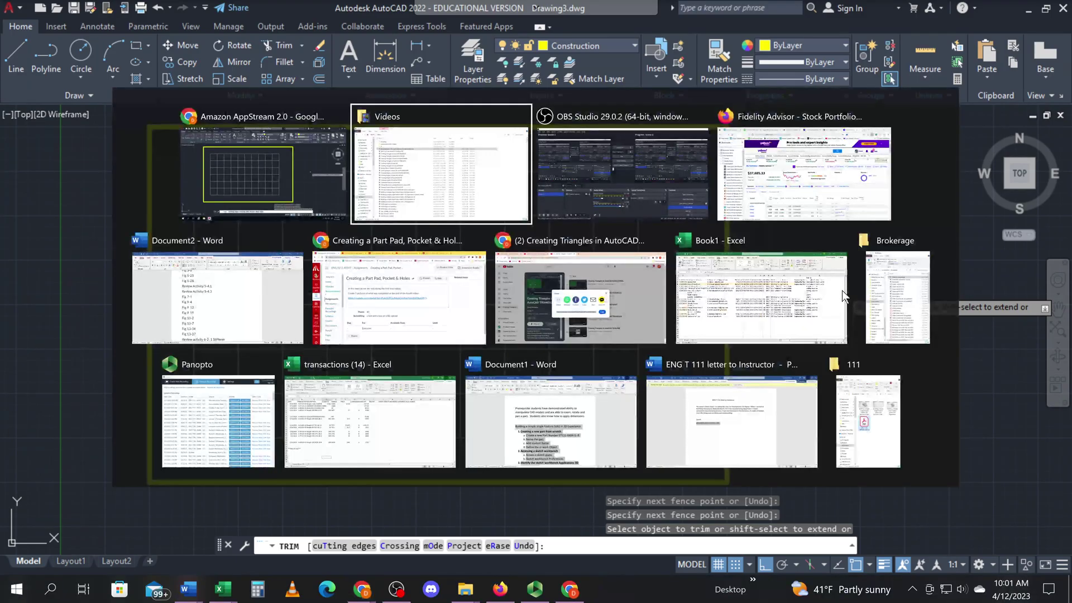
{"action": "key", "text": "Tab"}
{"action": "key", "text": "Tab"}
{"action": "key", "text": "Tab"}
{"action": "key", "text": "Tab"}
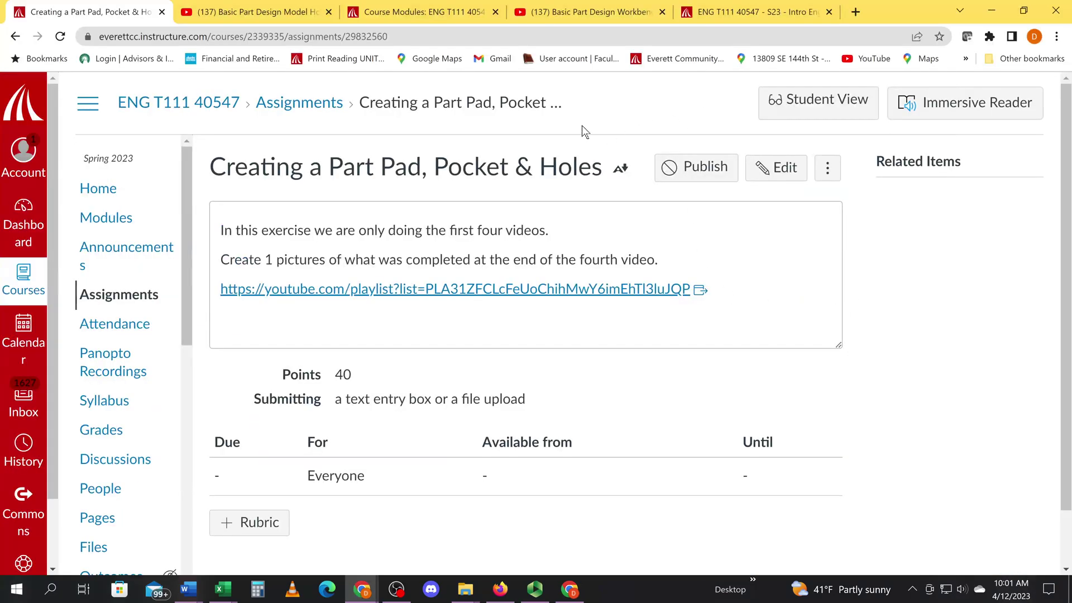
{"action": "left_click", "coordinate": [114, 224]}
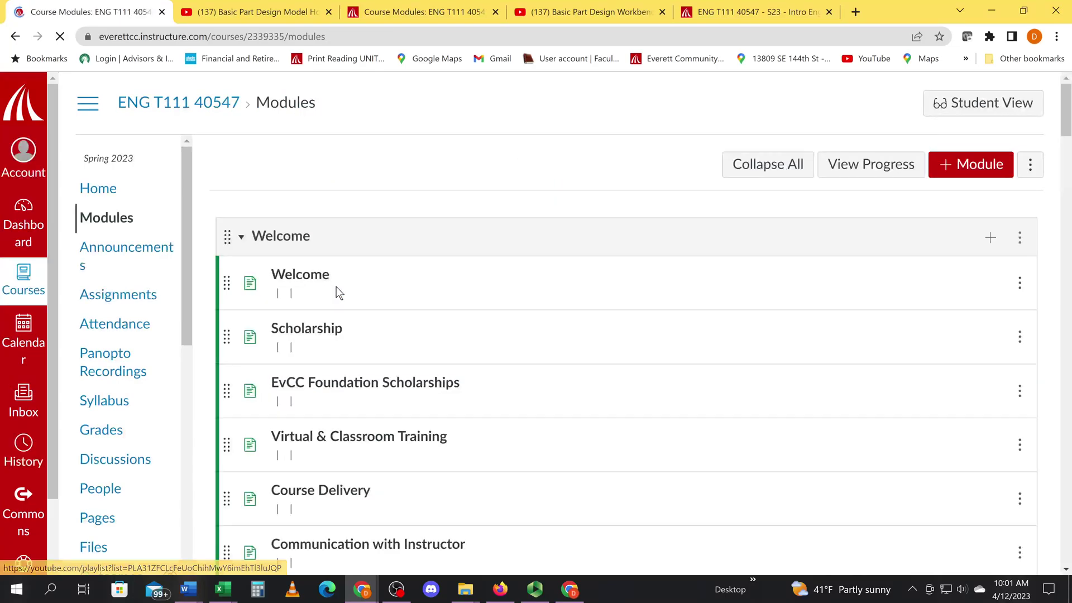
- Move 'Quadrilaterals the AutoCAD' above the Construction, Infinite lines assignment
{"action": "scroll", "coordinate": [395, 321], "scroll_direction": "down", "scroll_amount": 8}
{"action": "scroll", "coordinate": [396, 327], "scroll_direction": "down", "scroll_amount": 10}
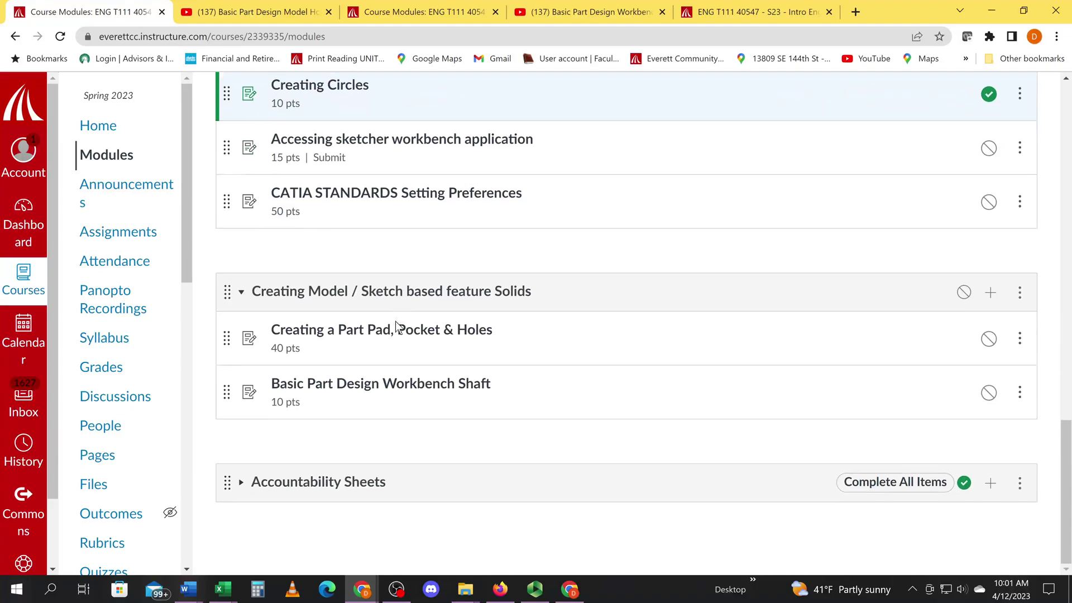
{"action": "scroll", "coordinate": [395, 323], "scroll_direction": "up", "scroll_amount": 9}
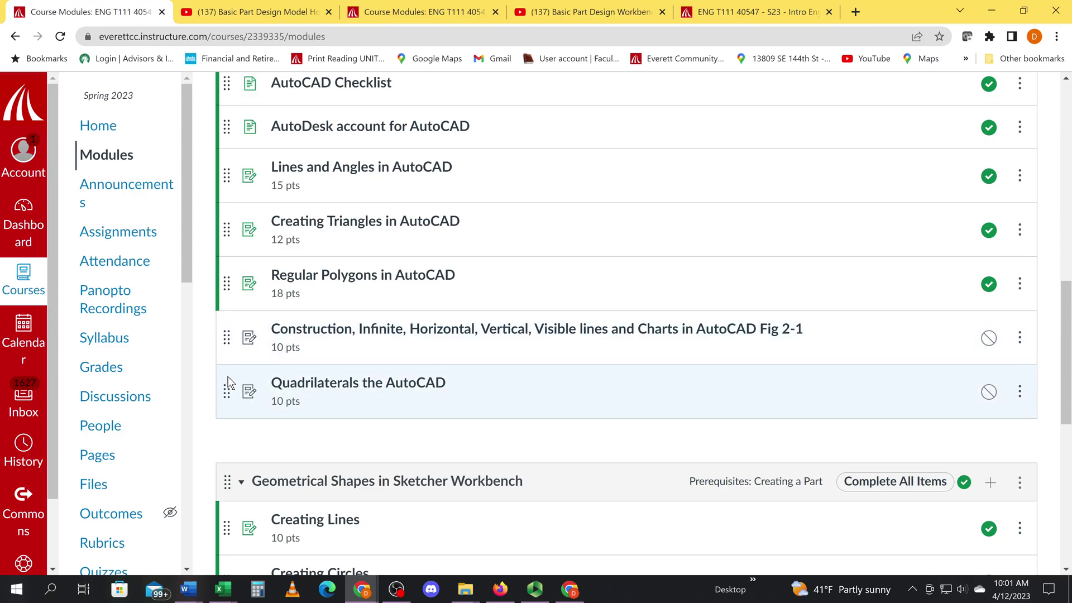
{"action": "left_click_drag", "start_coordinate": [225, 391], "coordinate": [225, 331]}
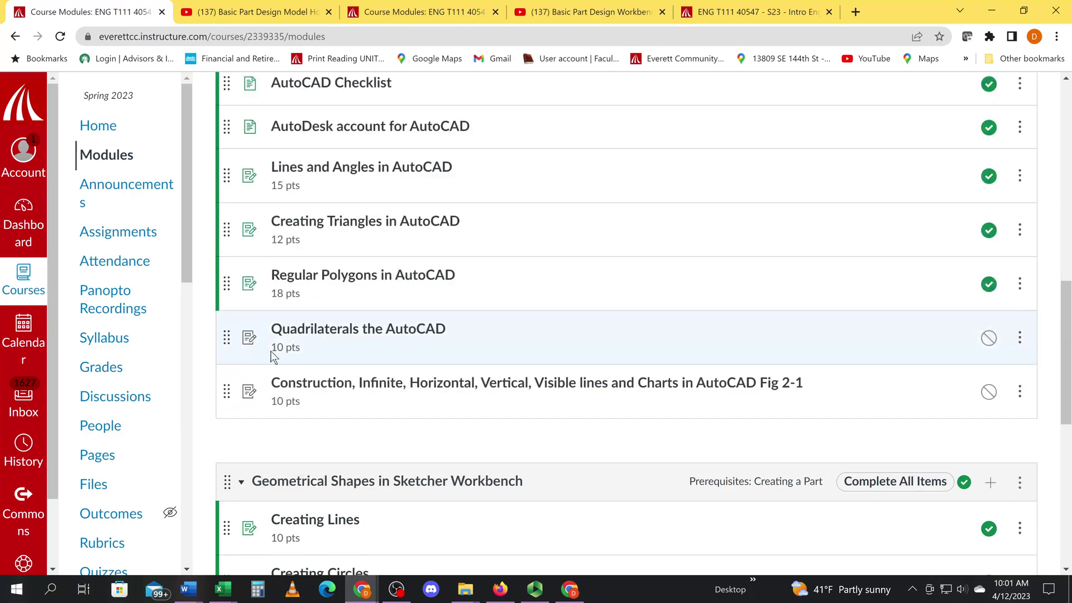